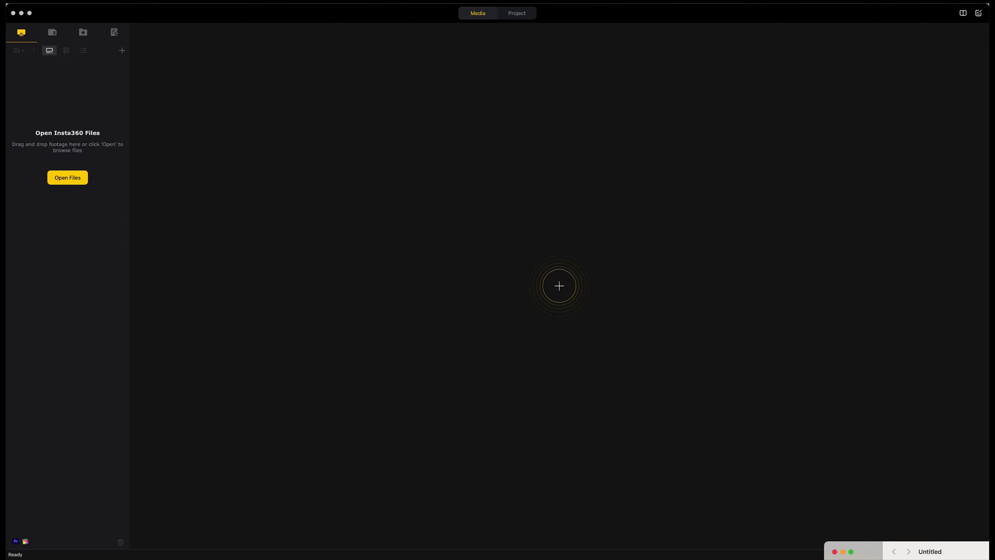
Inspect the video files in the Camera01 folder on the camera's memory card.
left_click_drag(987, 551, 819, 305)
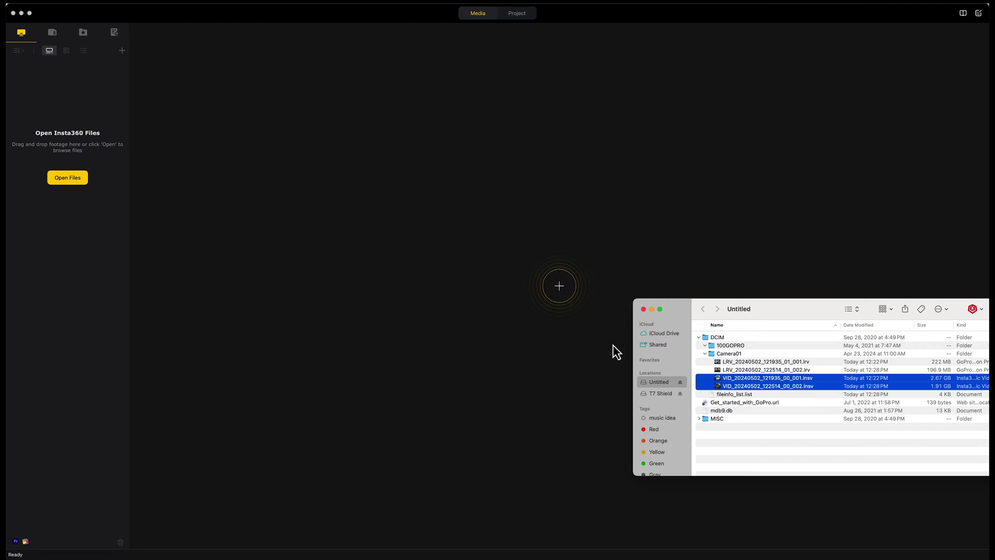
left_click_drag(775, 316, 751, 371)
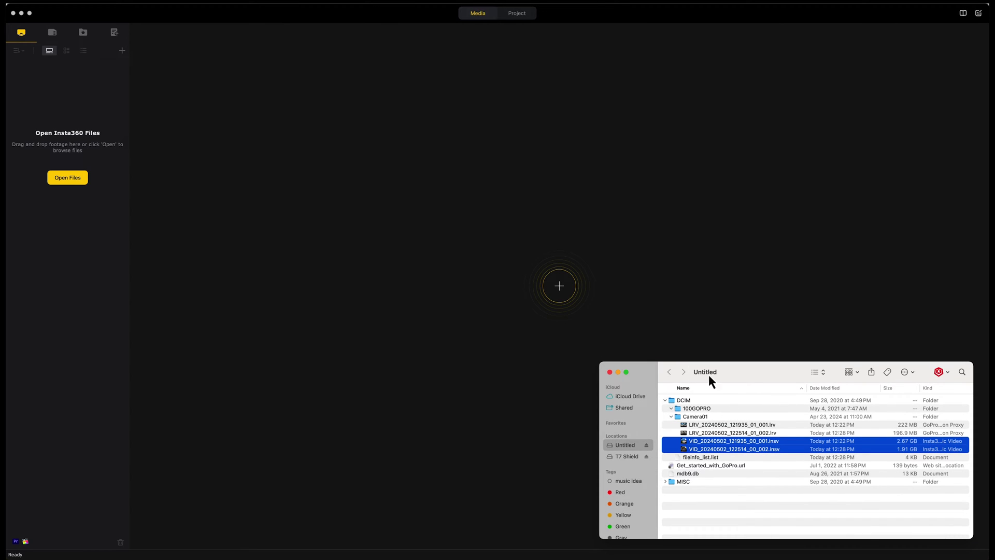
left_click_drag(738, 372, 924, 483)
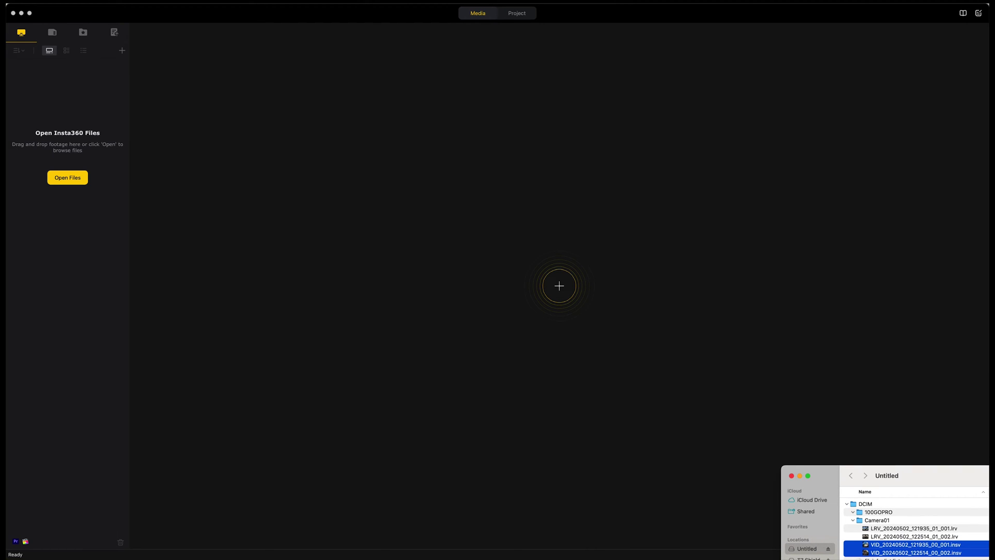
Open the "2024-05-02 - Insta 360 Camera Test" folder on the T7 Shield drive and select both .insv videos.
key("super+n")
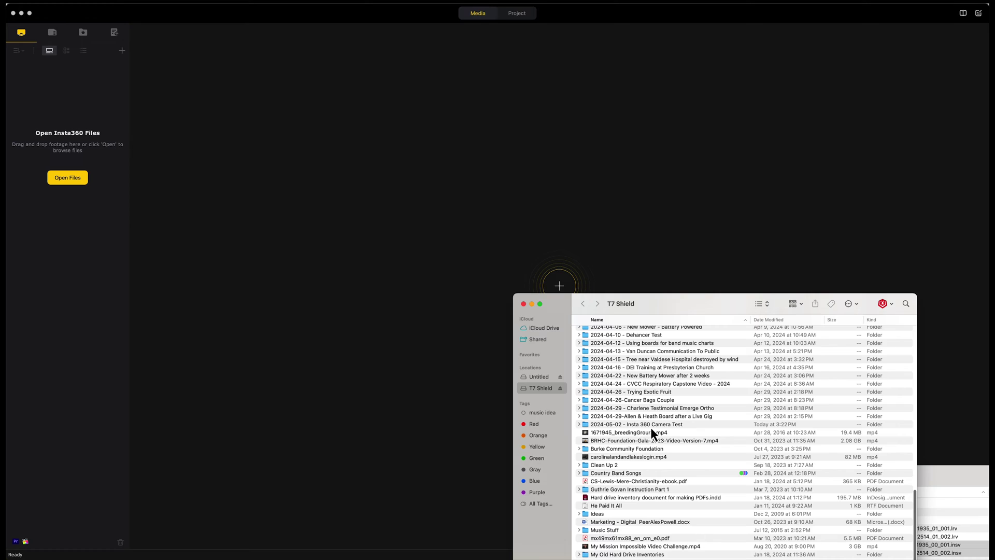
double_click(652, 426)
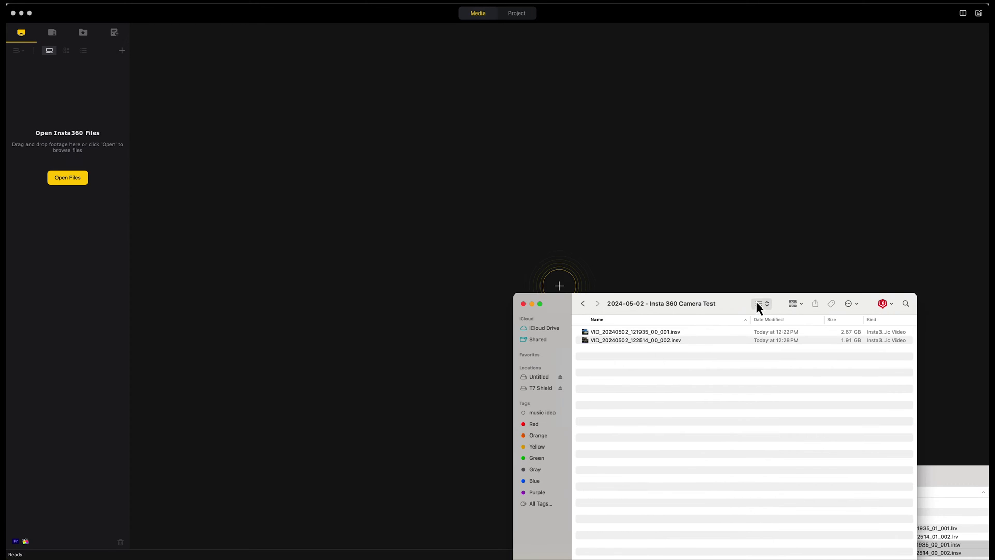
left_click_drag(741, 304, 882, 278)
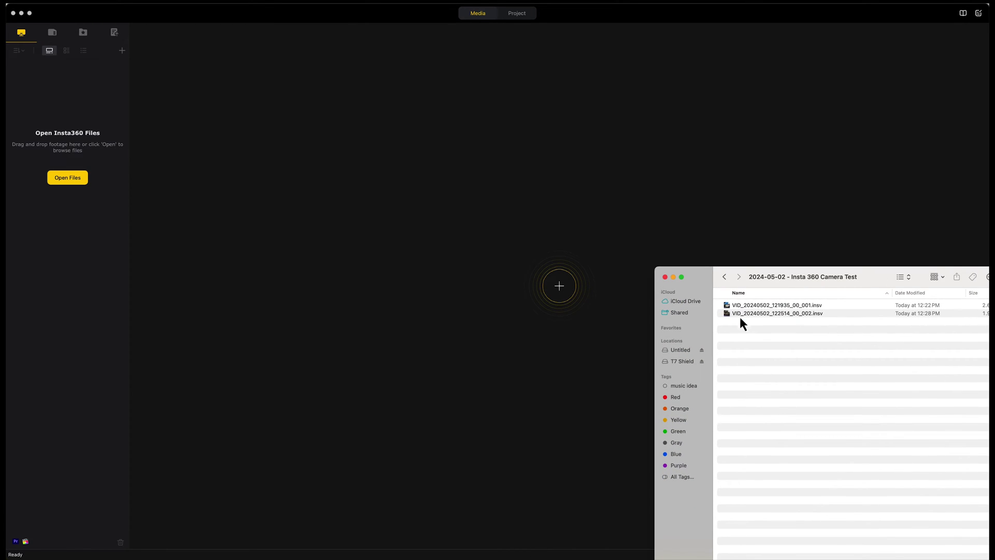
left_click_drag(748, 330, 738, 312)
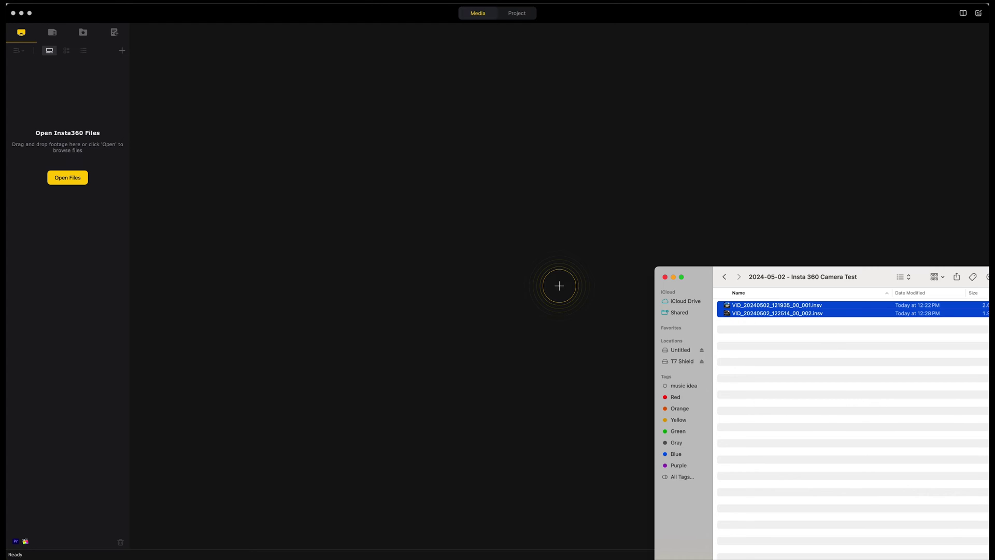
Close the memory card's file window and import the two selected .insv videos from the camera test folder into Insta360 Studio.
key("super+grave")
left_click_drag(881, 473, 425, 351)
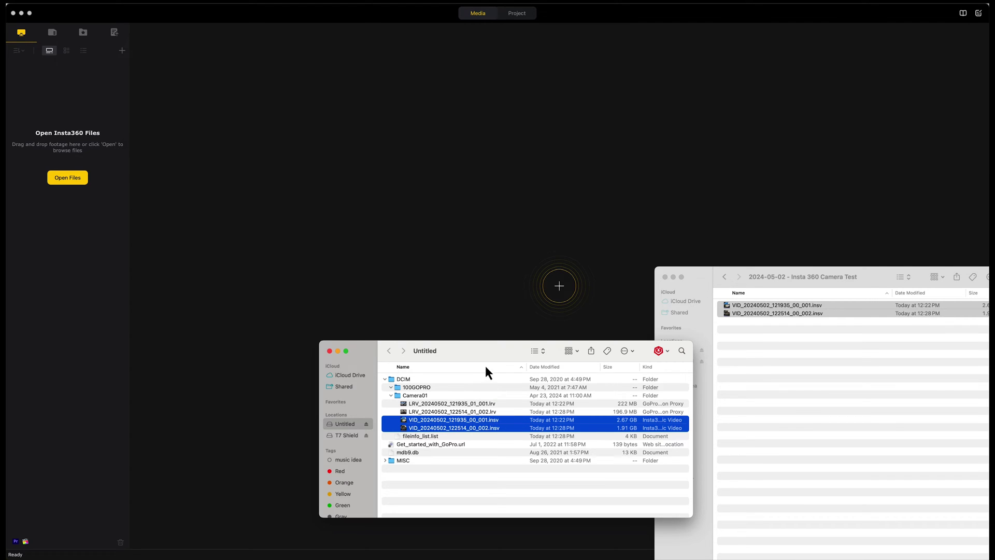
left_click_drag(484, 352, 518, 424)
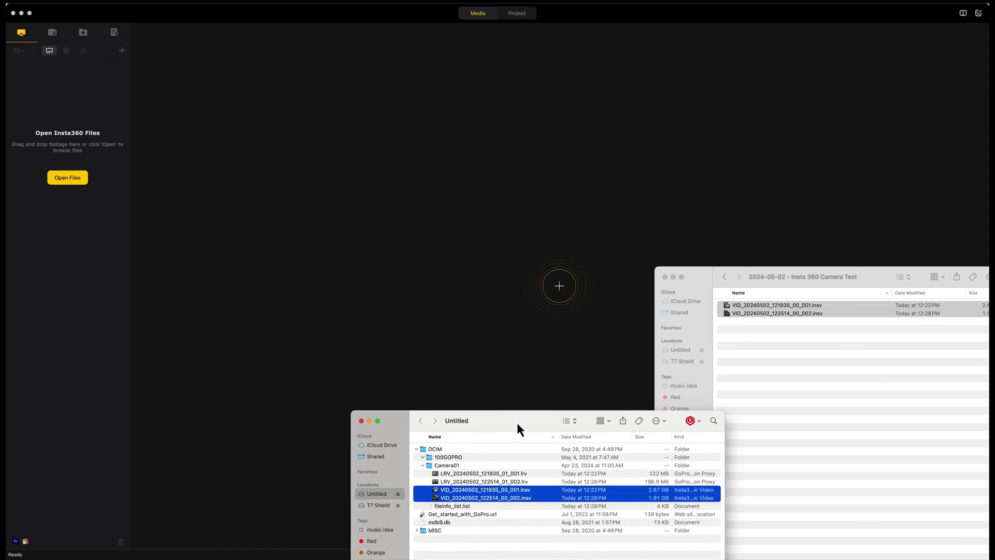
key("super+w")
left_click_drag(729, 316, 543, 301)
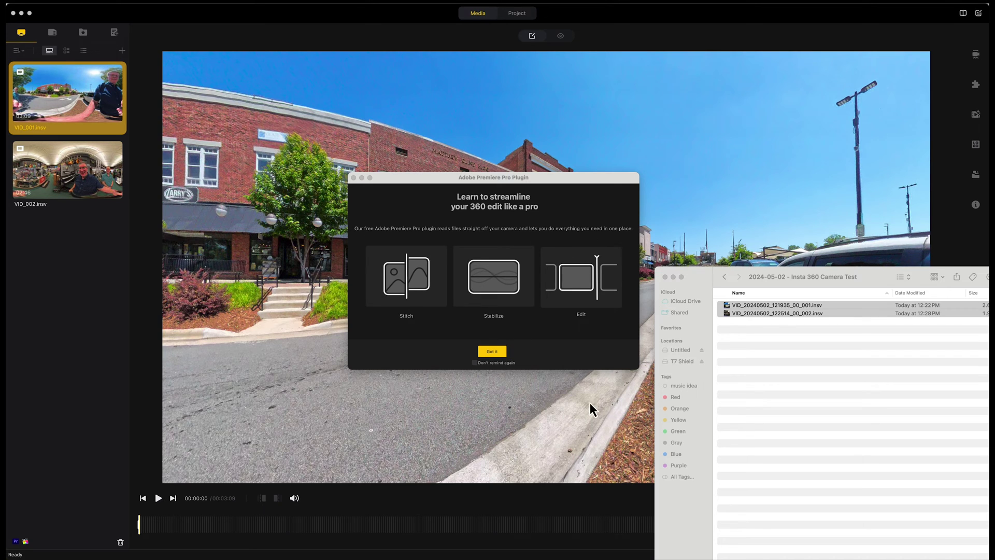
Dismiss the Adobe Premiere Pro plugin notice and close the ReFrame Plugin Tutorial web page.
left_click(490, 353)
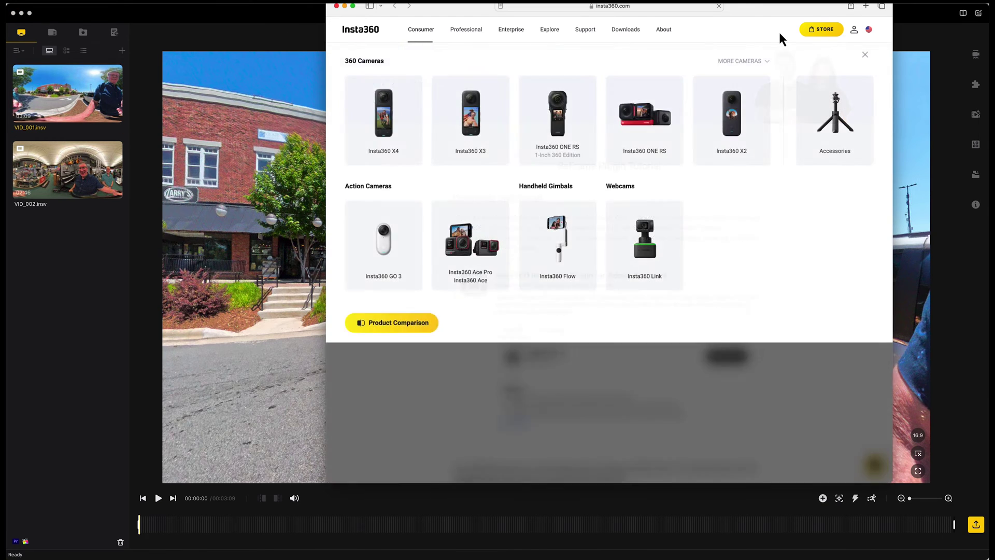
left_click_drag(816, 10, 757, 46)
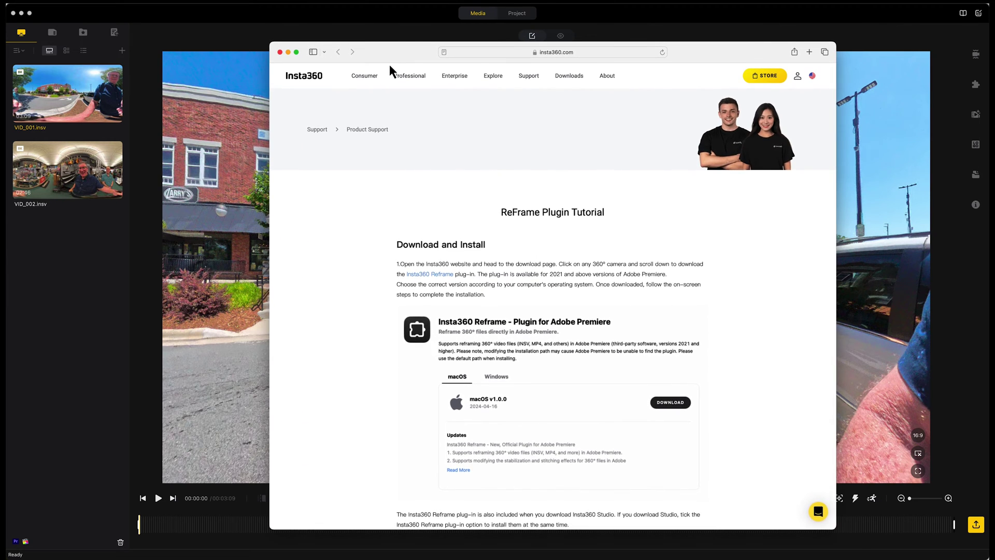
left_click(280, 52)
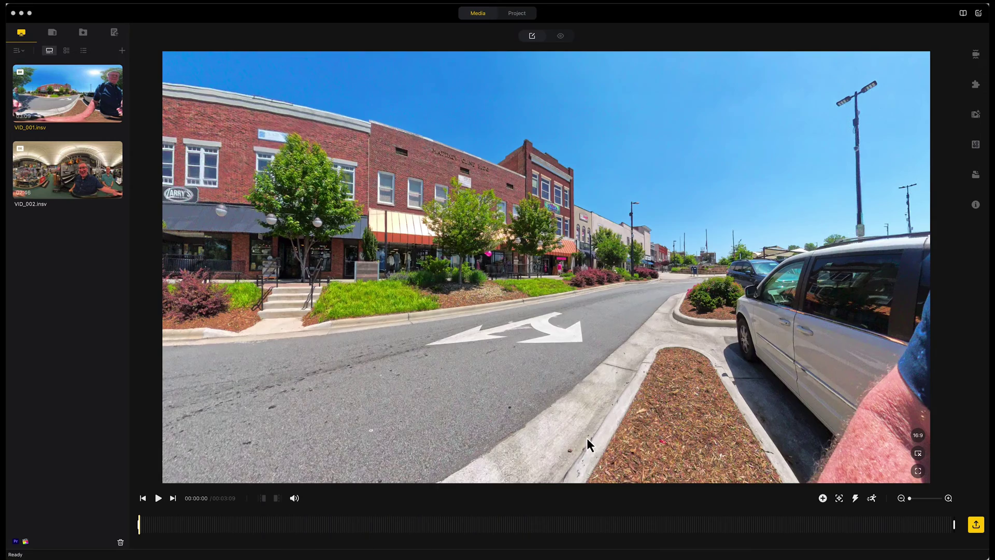
Look around the 360° view of VID_001.insv in several directions and preview the clip.
left_click_drag(617, 294, 425, 297)
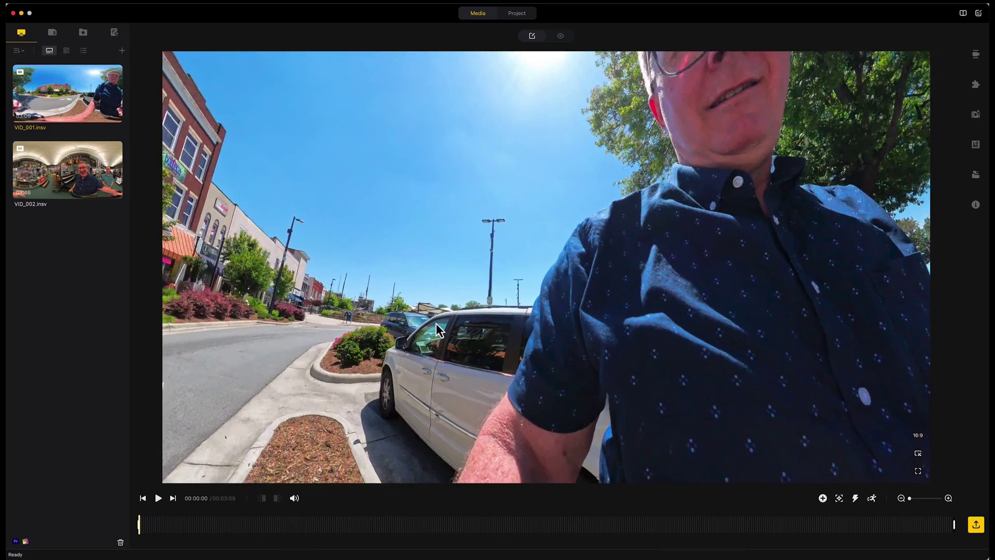
left_click_drag(751, 282, 426, 182)
left_click_drag(753, 254, 660, 351)
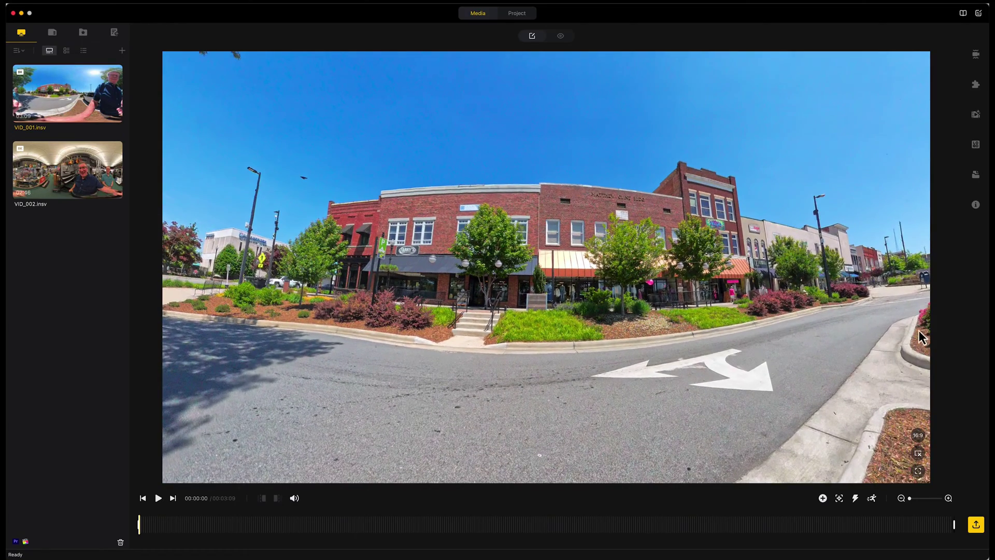
left_click_drag(785, 303, 253, 443)
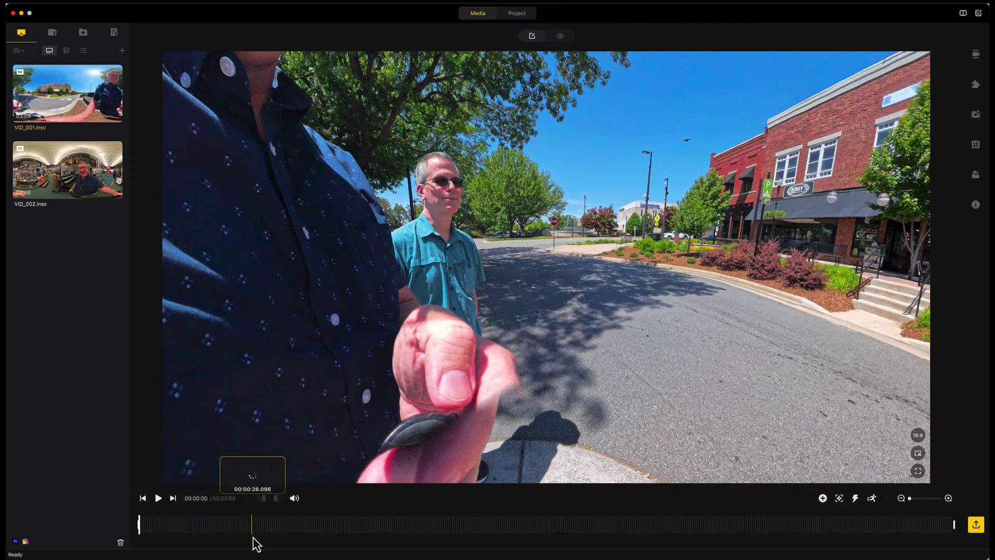
key("space")
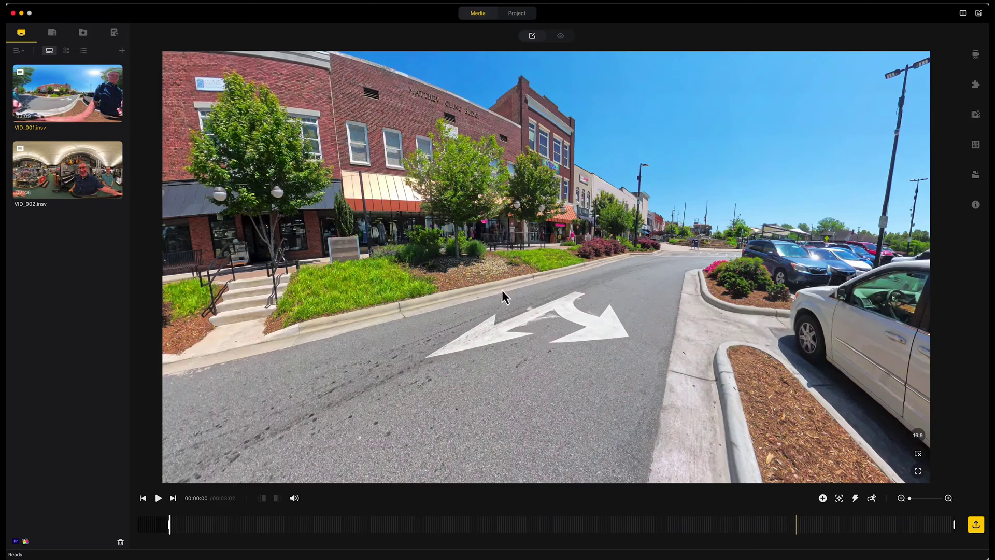
Start a new project and name it "Test in Hickory".
left_click(519, 14)
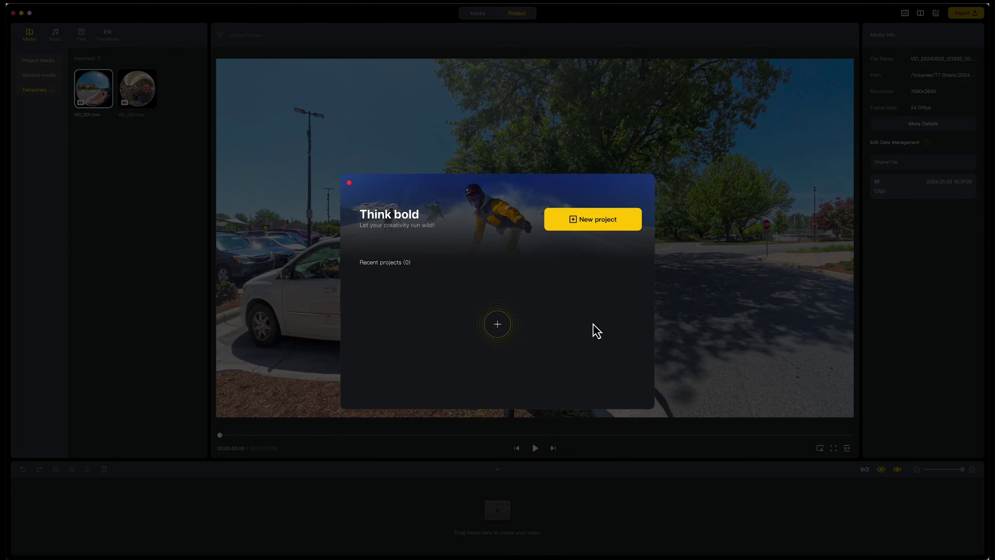
left_click(496, 328)
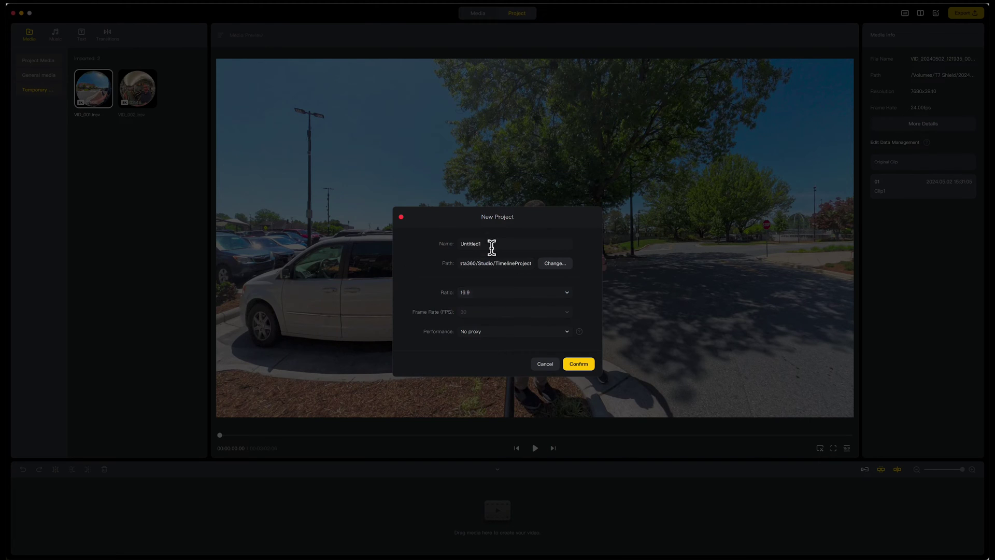
left_click_drag(487, 244, 456, 250)
type("Test in Hickory")
Set the new project's save path to the "2024-05-02 - Insta 360 Camera Test" folder on the T7 Shield drive.
left_click(550, 263)
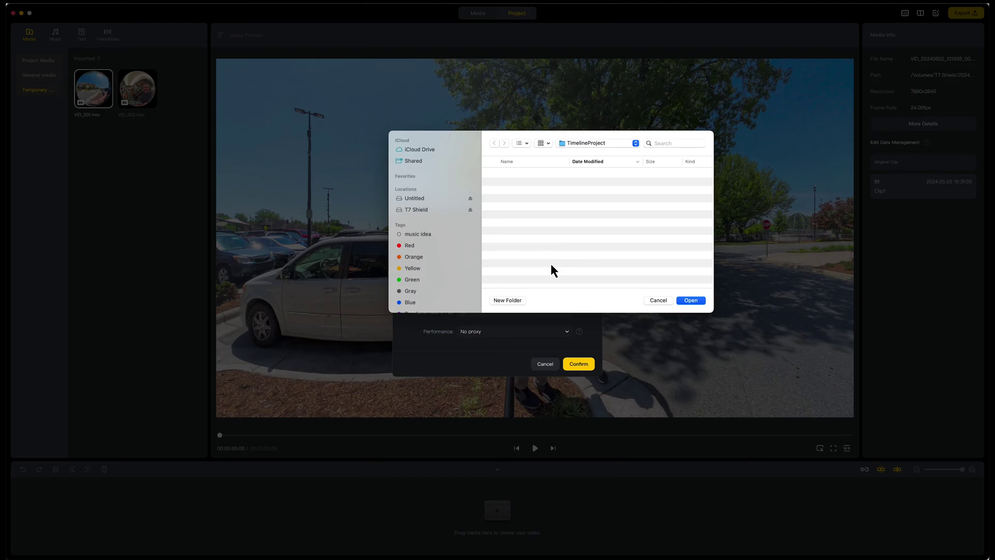
left_click(408, 209)
double_click(552, 174)
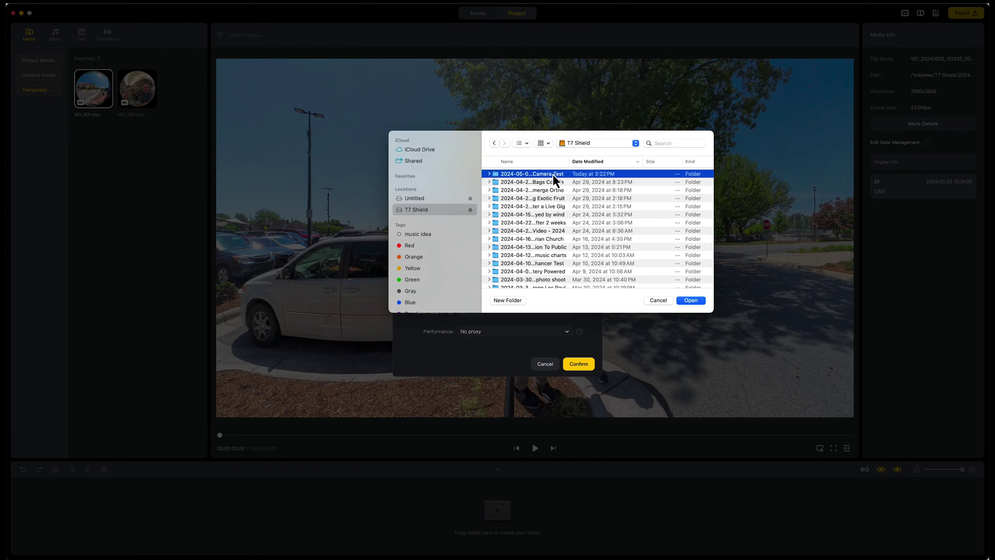
left_click(691, 300)
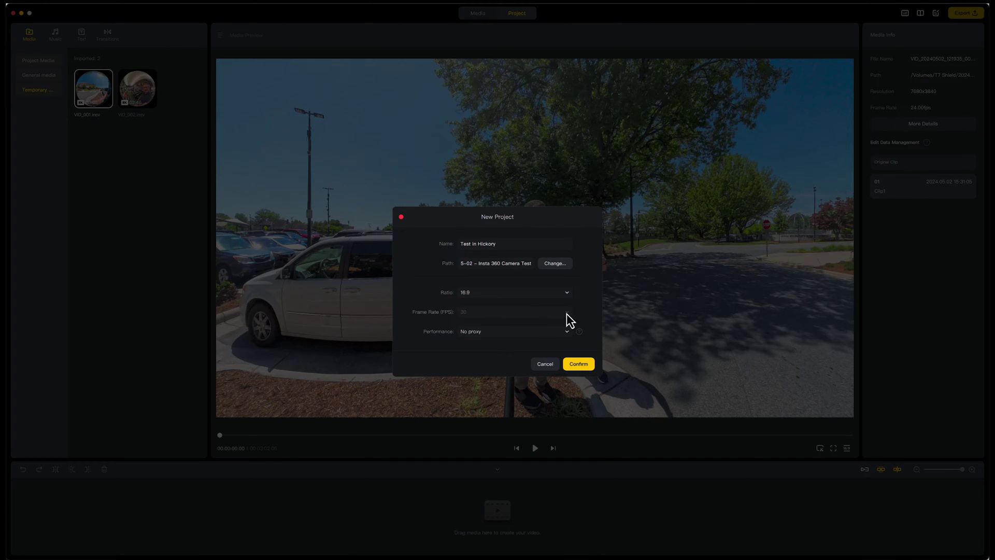
Review the proxy options and save path, keep No proxy, and create the project.
left_click(566, 333)
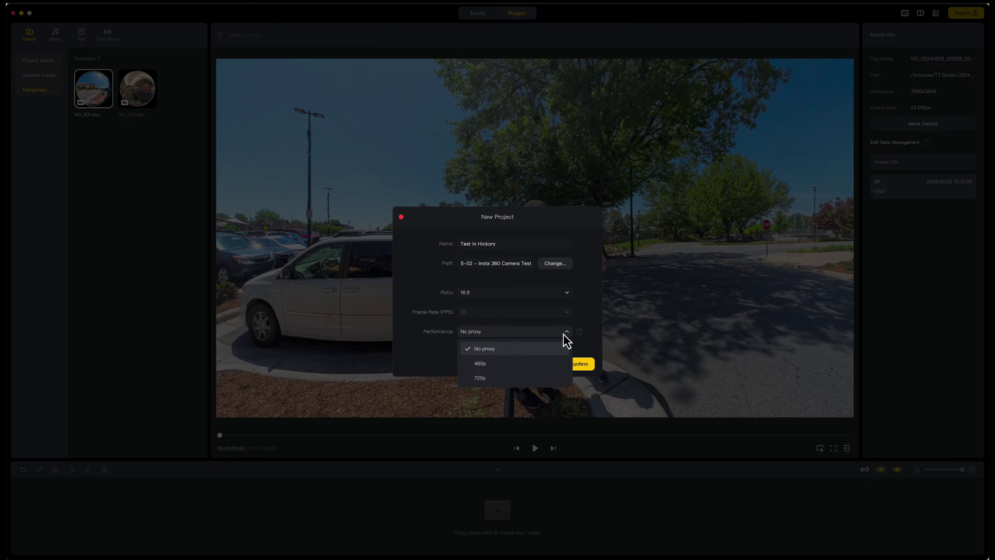
left_click(587, 320)
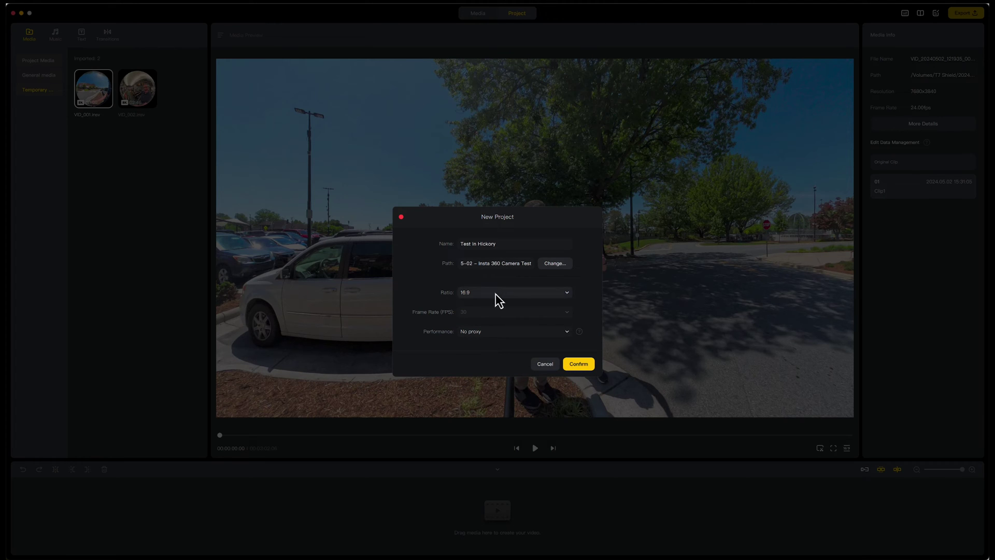
left_click(555, 265)
left_click(658, 301)
left_click(579, 364)
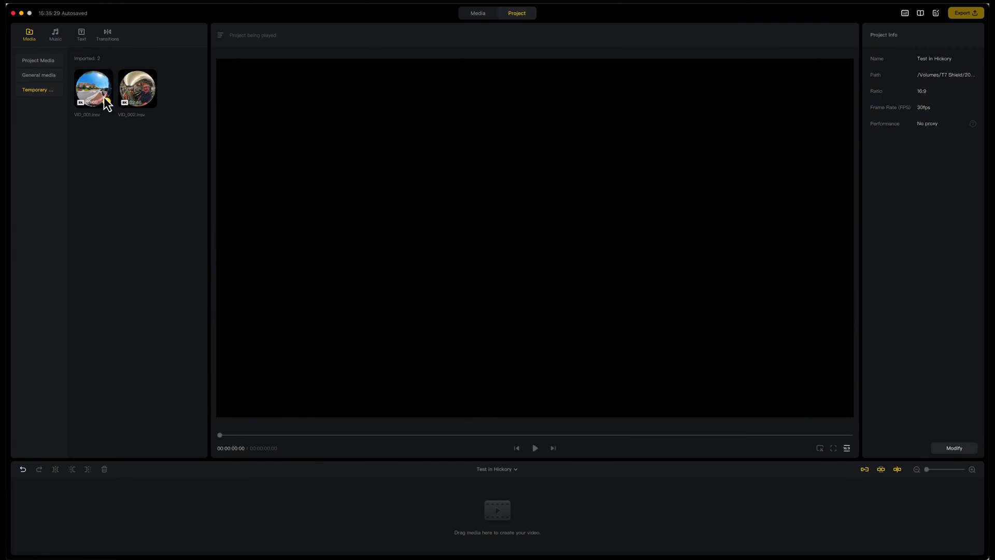
Place VID_001.insv on the timeline and add a reframe keyframe at the start of the clip.
left_click_drag(101, 97, 70, 536)
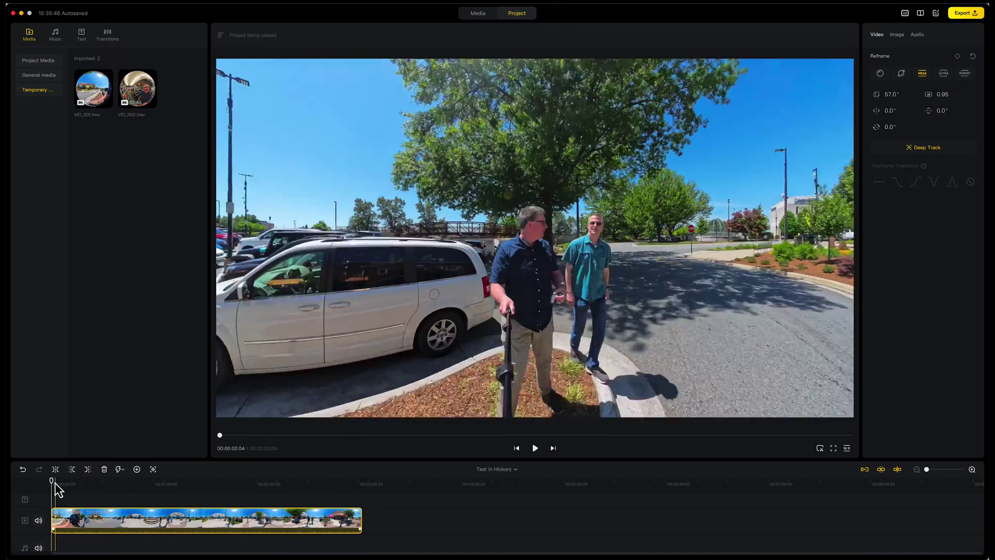
mouse_move(52, 481)
left_mouse_down()
mouse_move(62, 481)
mouse_move(42, 486)
left_mouse_up()
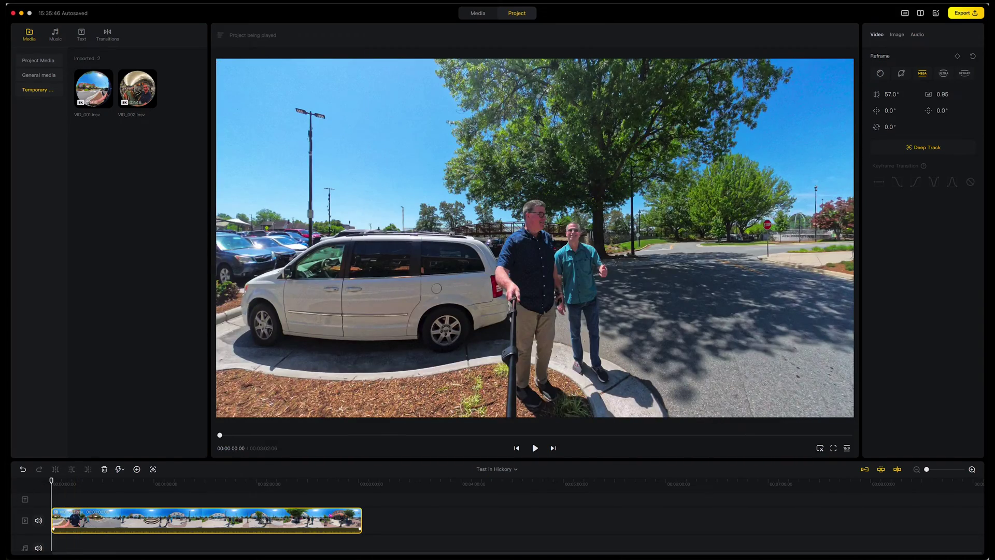
key("k")
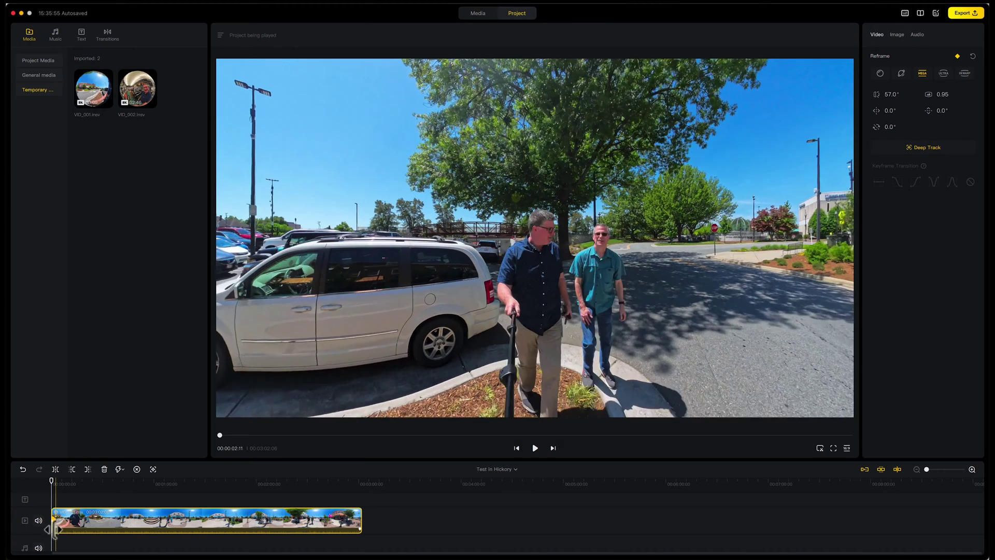
Scrub ahead in the clip, return to its start, play it and add a reframe keyframe at 00:00:04:26.
left_click_drag(52, 527, 117, 528)
key("space")
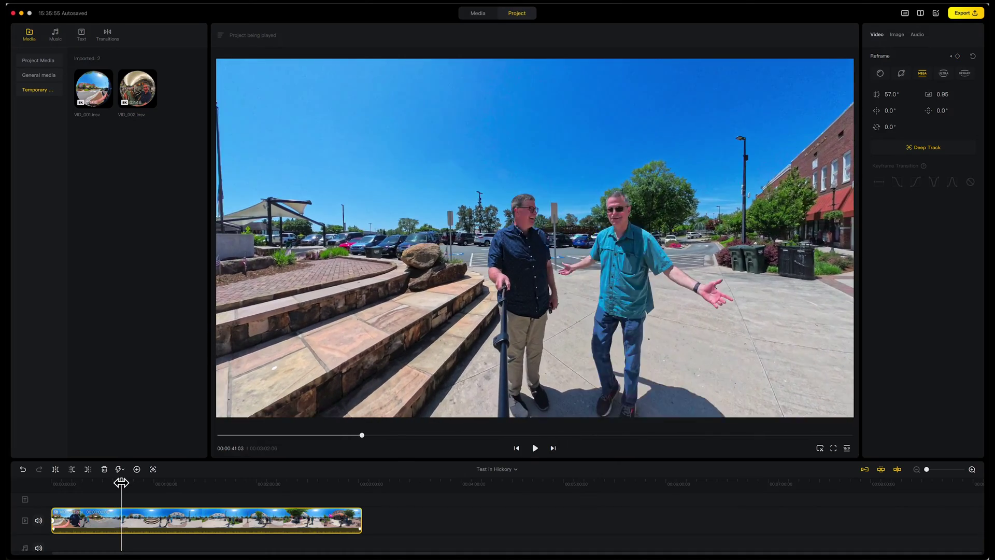
left_click_drag(120, 480, 27, 500)
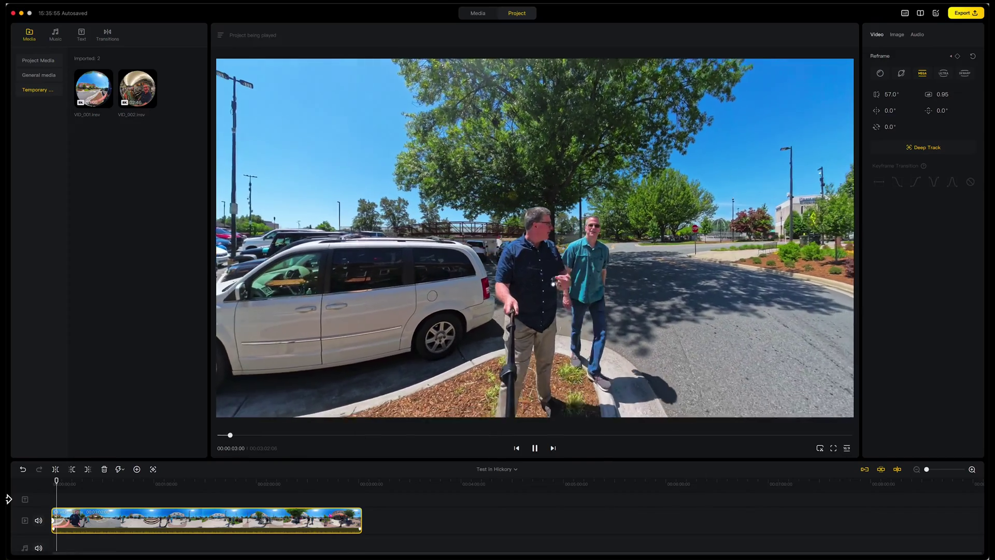
key("space")
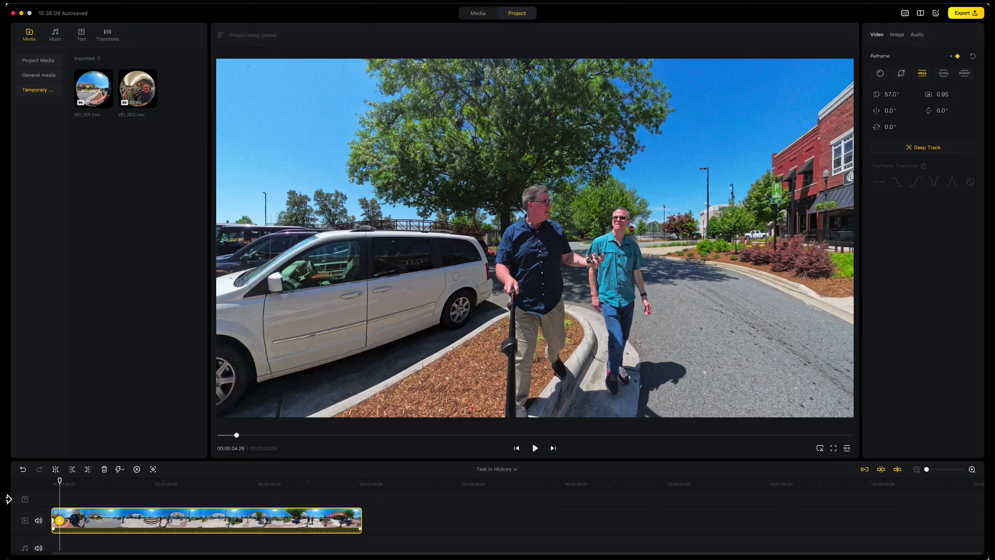
Add a reframe keyframe at 00:00:07:01 and turn the view toward the storefronts, with pan −106.6° and tilt 8.4°.
key("space")
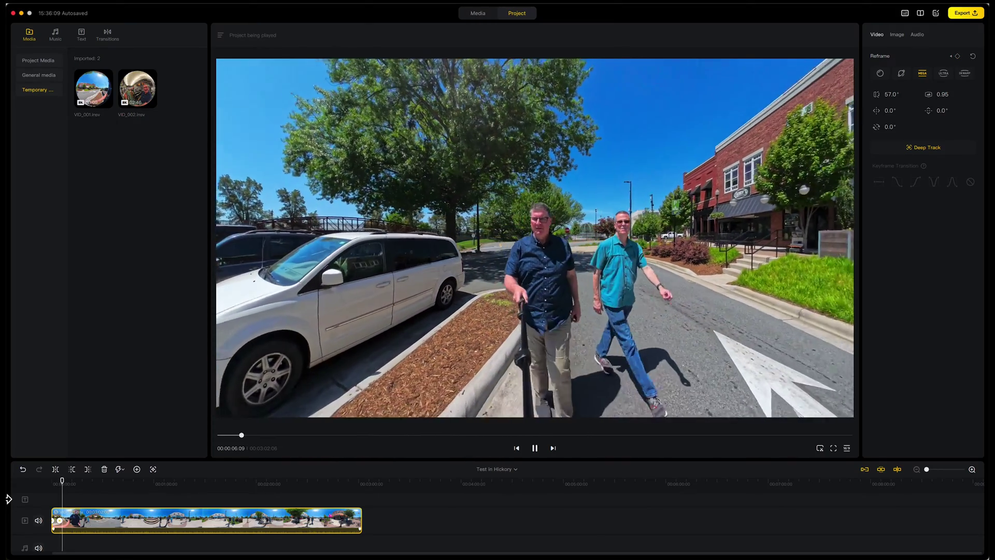
key("space")
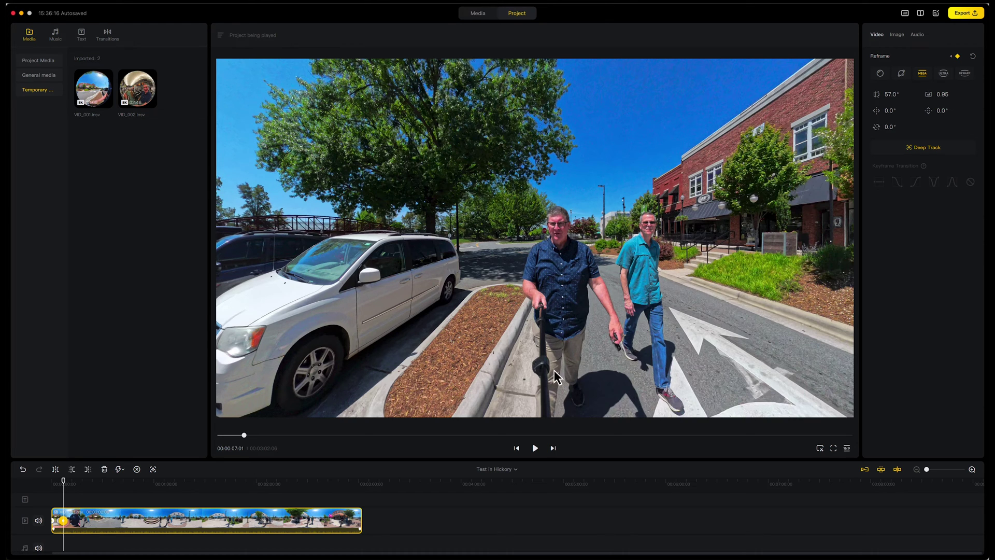
left_click_drag(638, 339, 360, 364)
Play the reframed clip from the start and add a reframe keyframe at 00:00:11:10.
left_click_drag(63, 481, 26, 487)
key("space")
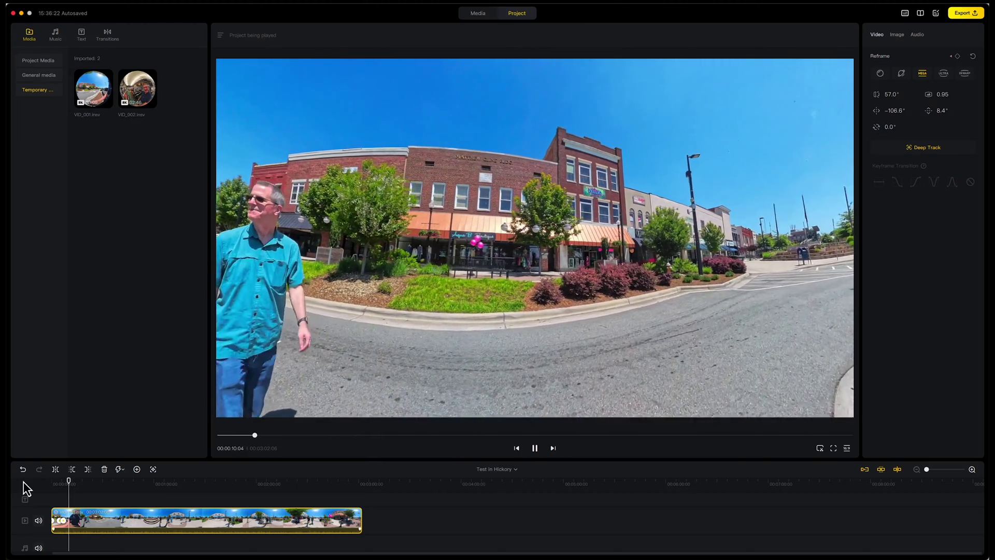
key("space")
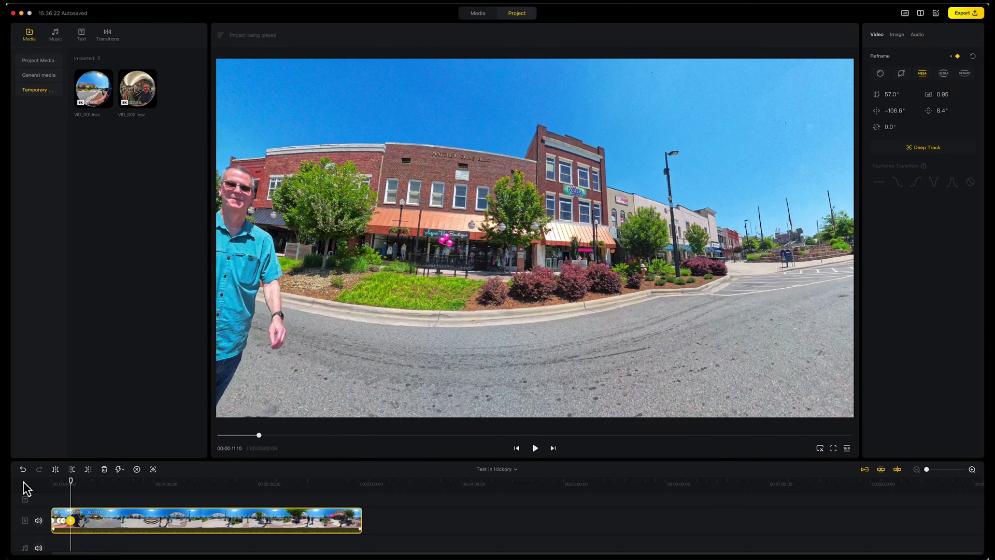
Play on to 00:00:13:00, turn the view toward the parked cars with pan −238.8° and tilt −0.5°, and review the move.
key("space")
left_click_drag(677, 275, 338, 253)
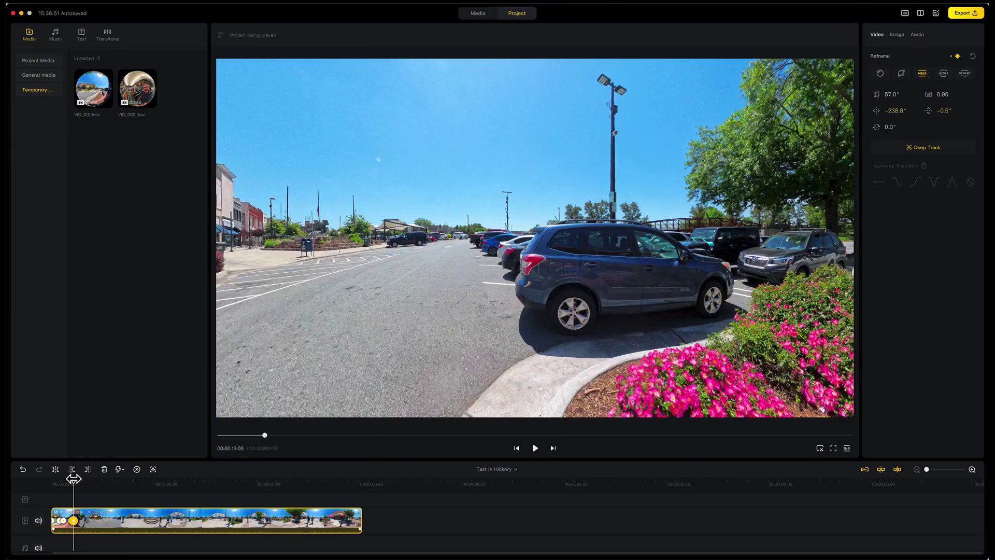
left_click_drag(73, 475, 65, 477)
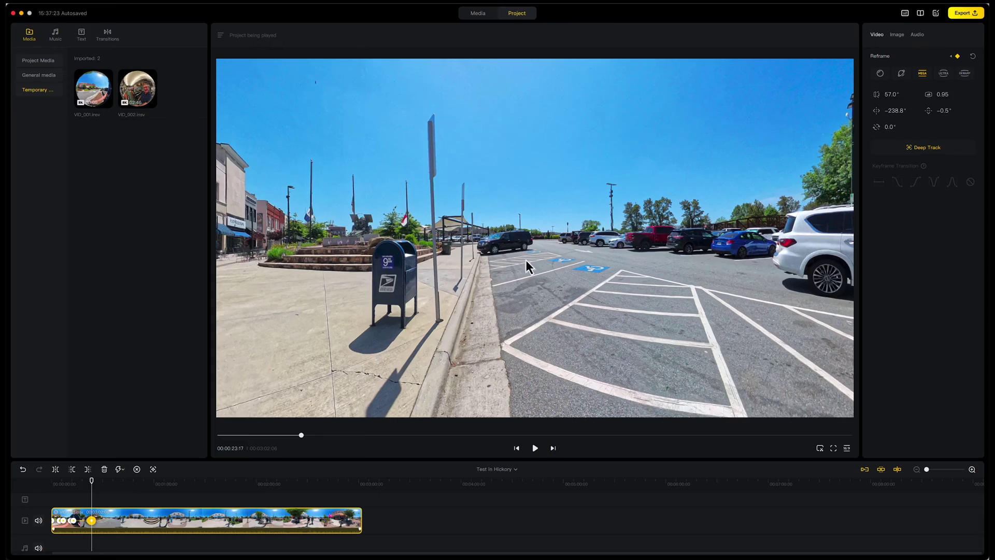
Turn the keyframed view at 00:00:23:17 toward the two men, with pan −18.6° and tilt −6.4°, and replay the move.
left_click_drag(501, 238, 570, 228)
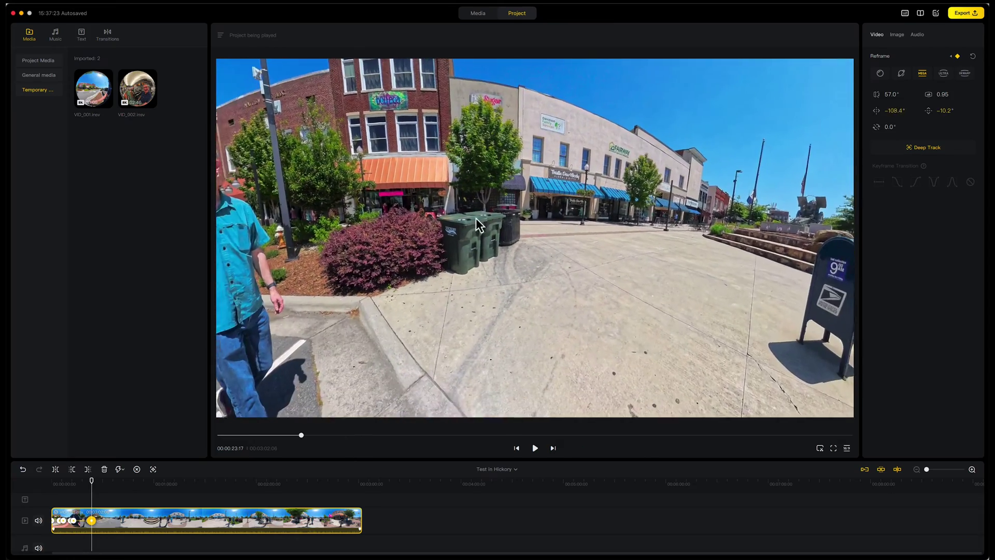
left_click_drag(391, 222, 583, 216)
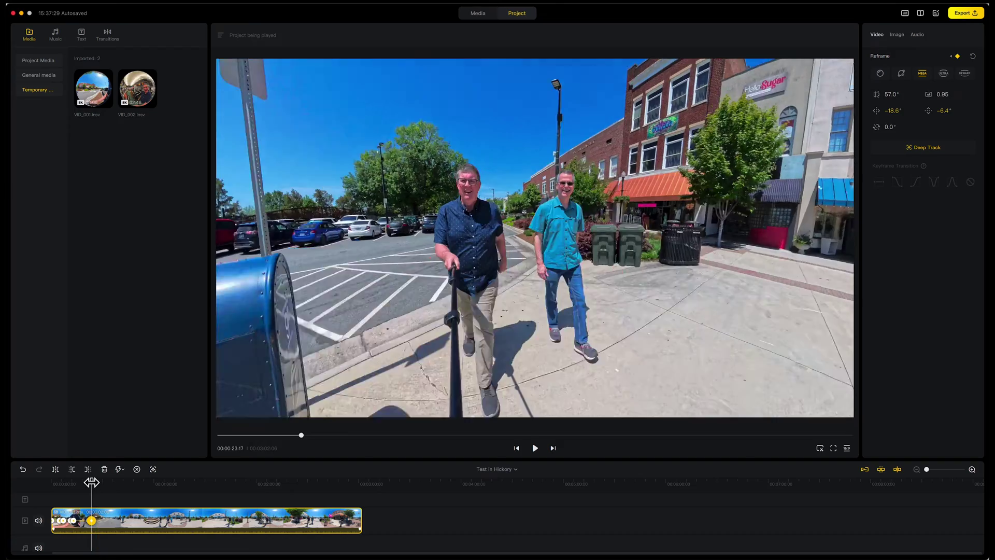
left_click_drag(91, 481, 77, 483)
key("space")
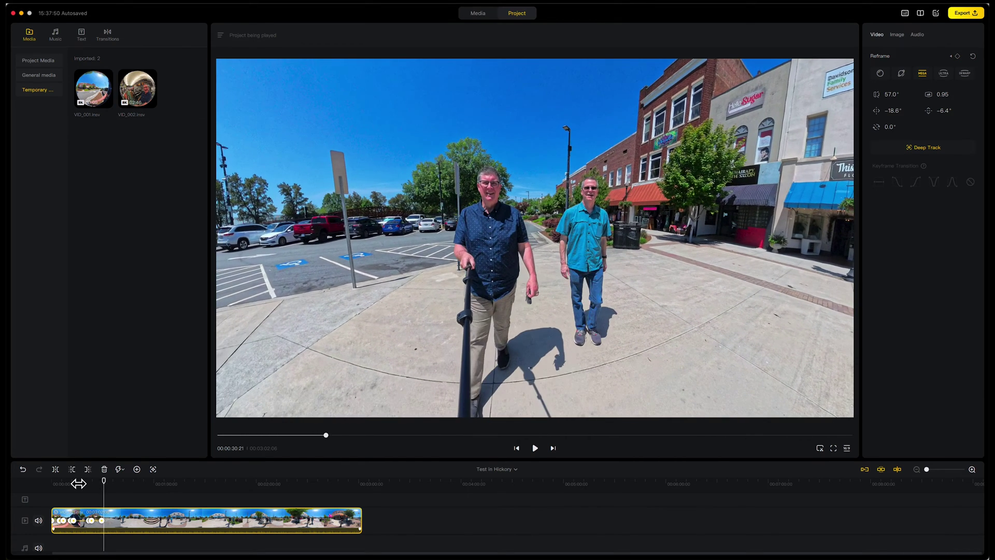
At 00:00:30:21, turn the view toward the stone steps with pan 100.7° and tilt −3.7°, and replay from just before it.
left_click_drag(332, 269, 647, 281)
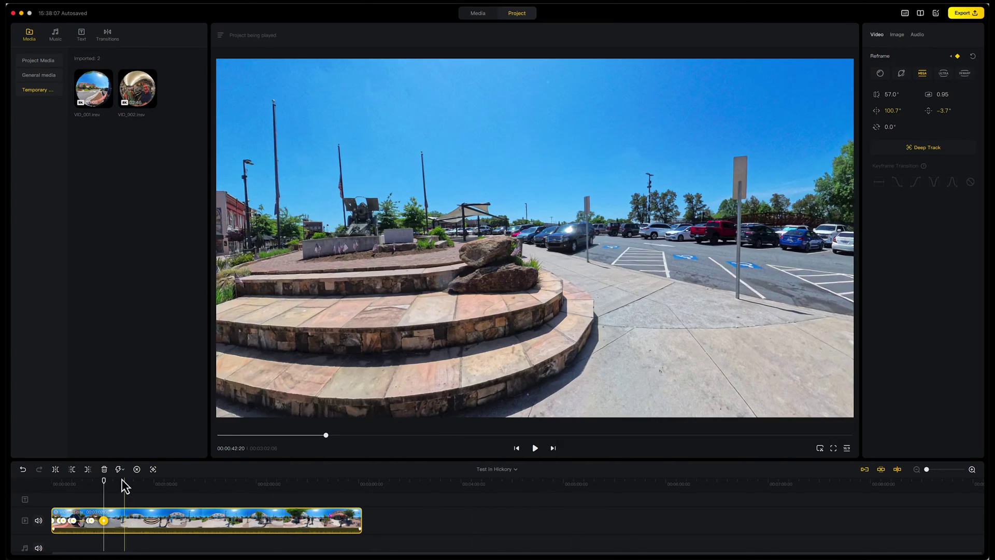
left_click_drag(125, 486, 99, 478)
key("space")
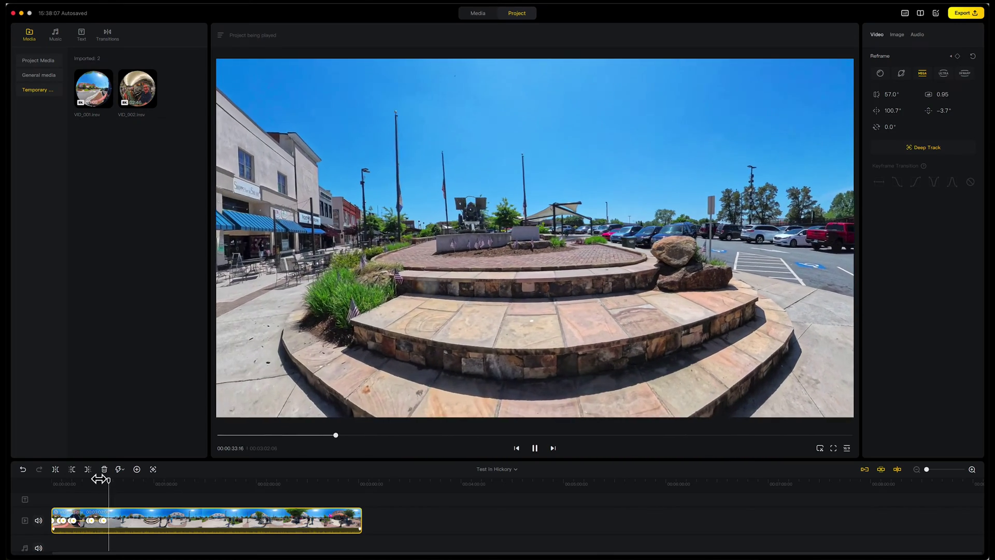
Hold the view with a keyframe at 00:00:34:26 and turn it toward the storefronts at 00:00:36:16, with pan 223.1° and tilt 17.6°.
key("space")
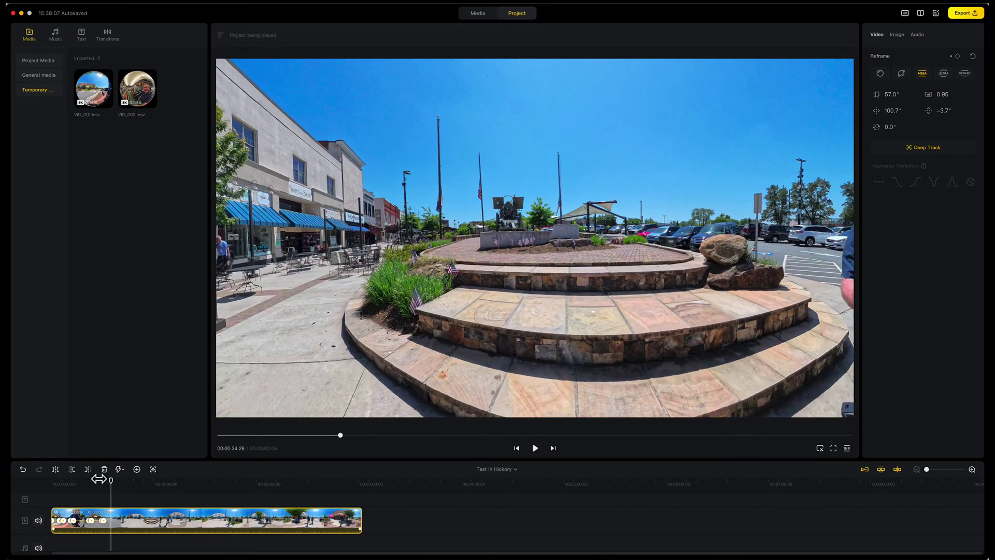
key("space")
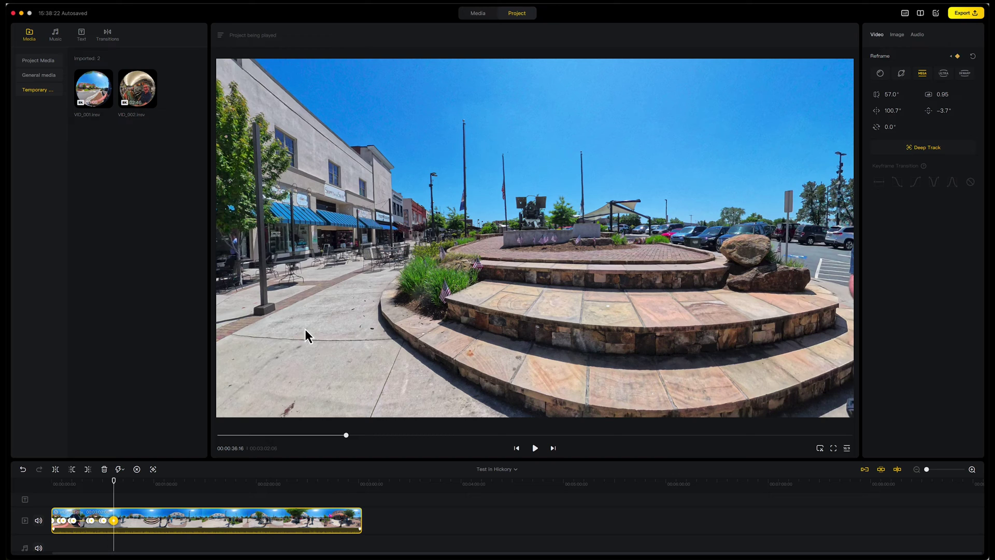
left_click_drag(410, 266, 721, 326)
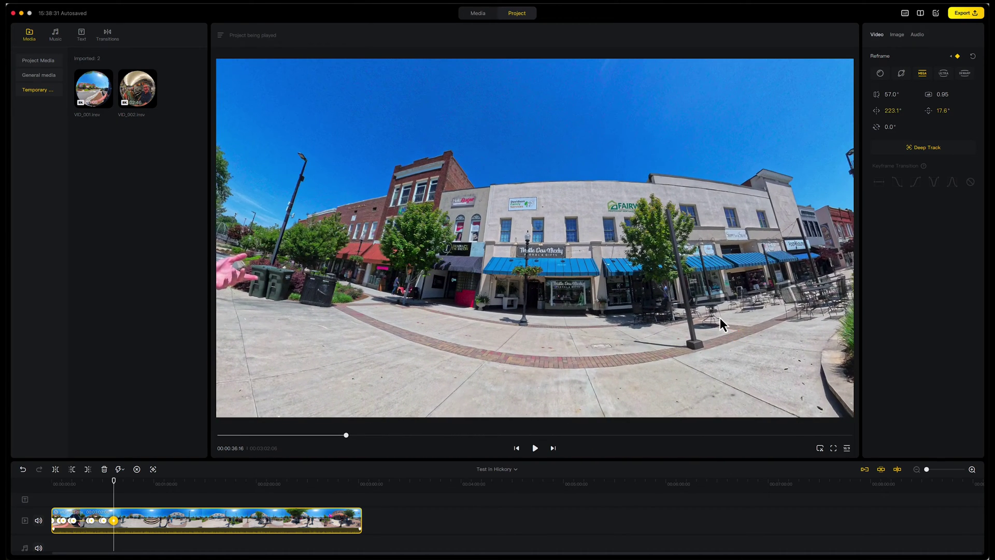
Add a keyframe at 00:00:39:17, turn the view to the two men at 00:00:40:22 with pan 1 x 0.0° and tilt −4.4°, and replay.
key("space")
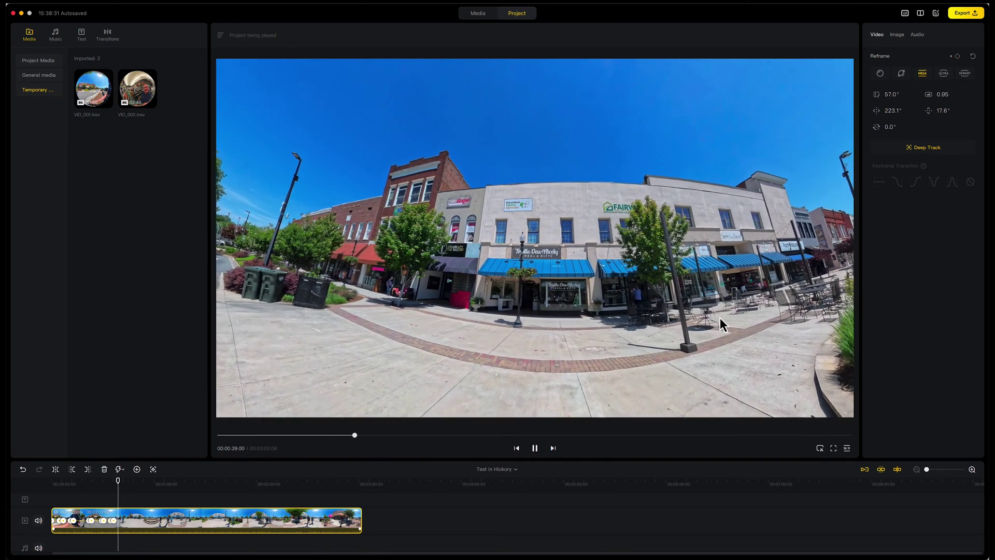
key("space")
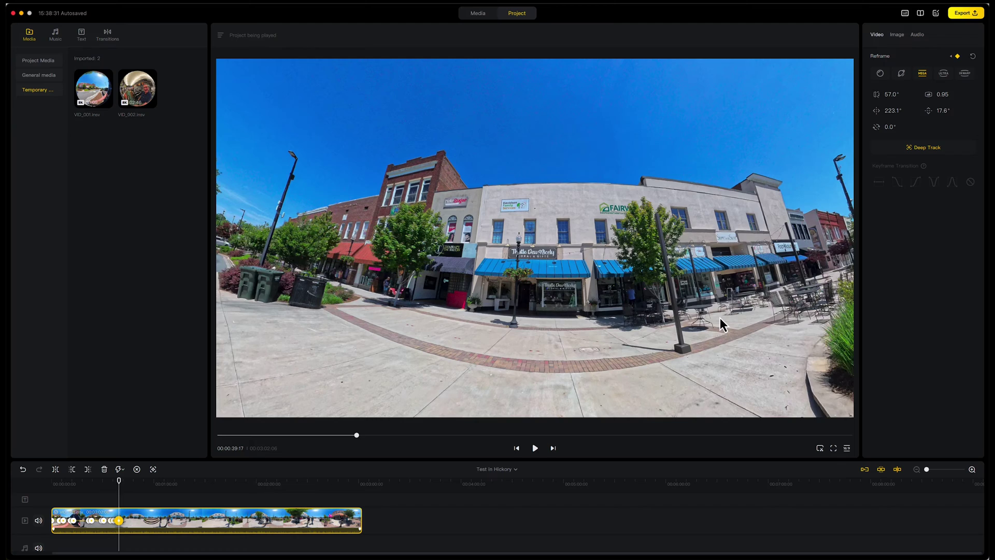
key("space")
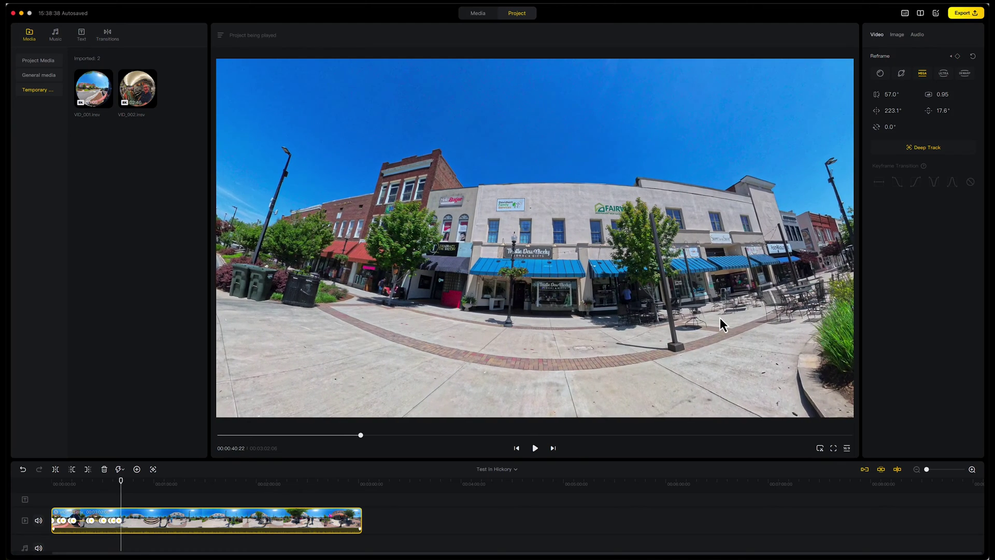
left_click_drag(598, 262, 795, 210)
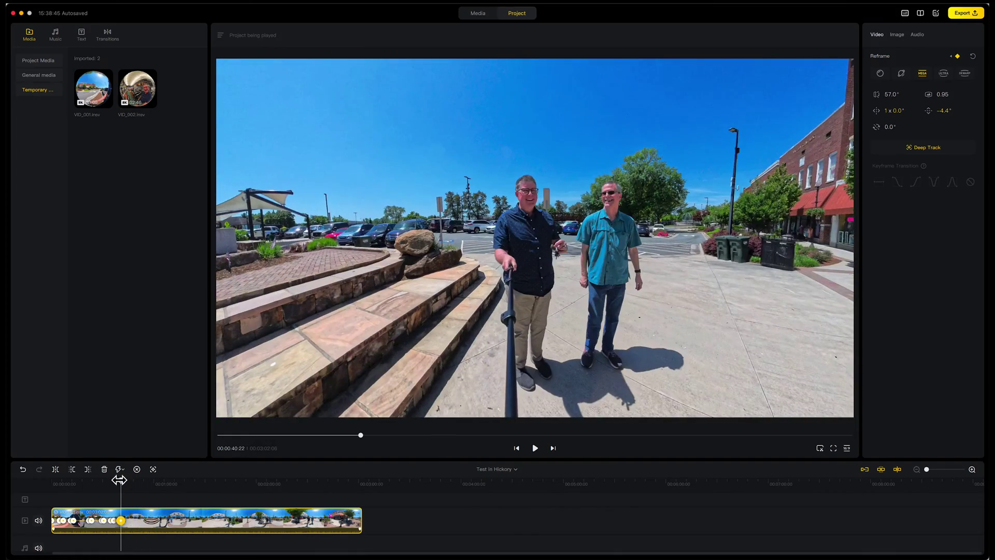
mouse_move(119, 480)
left_mouse_down()
mouse_move(96, 480)
mouse_move(106, 482)
left_mouse_up()
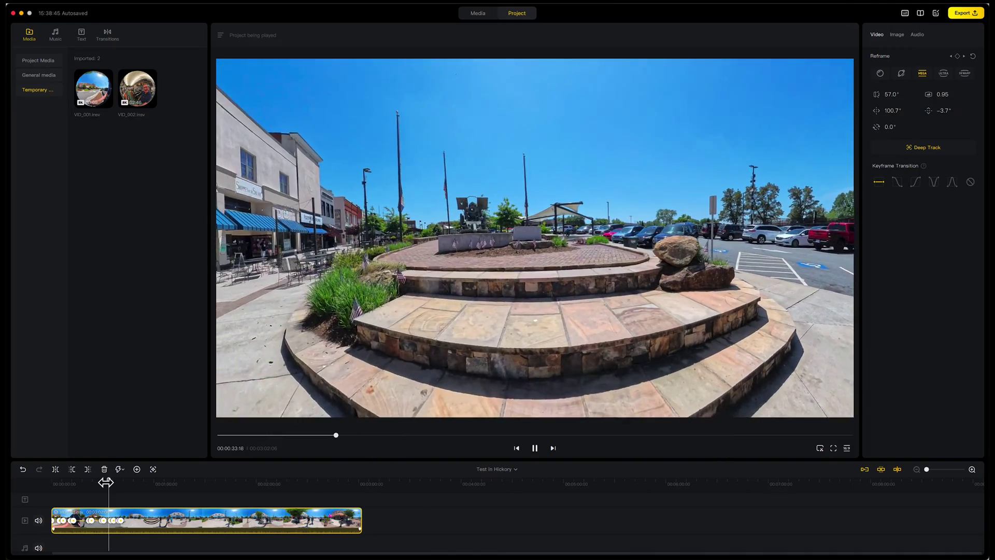
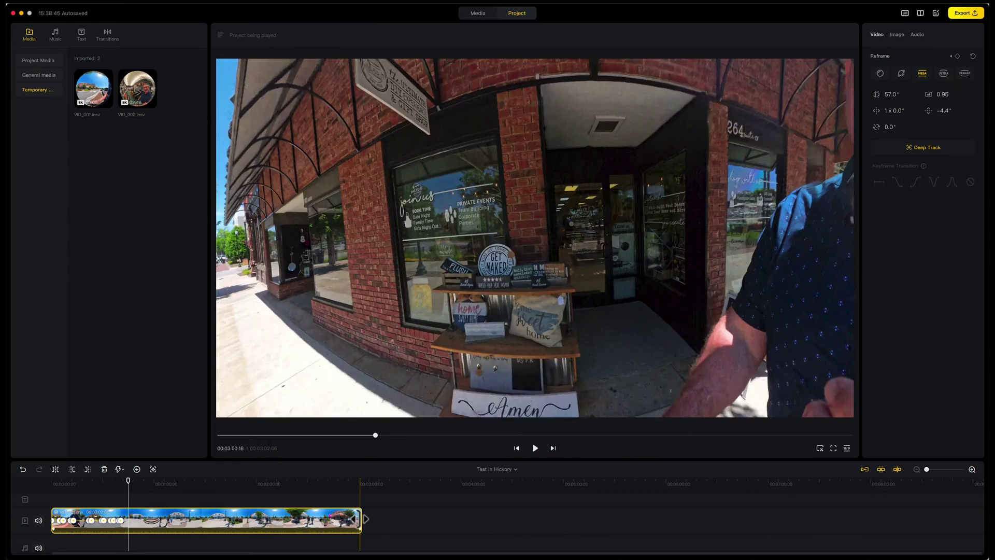
Trim the end of the VID_001 clip to 00:00:46:12 and place VID_002.insv after it on the timeline.
left_click_drag(362, 518, 131, 518)
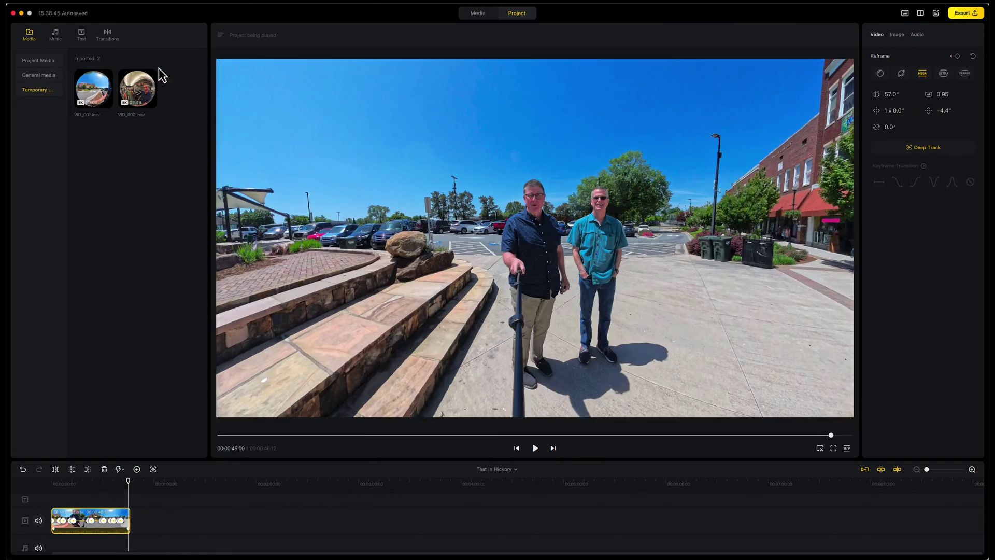
left_click_drag(201, 356, 189, 524)
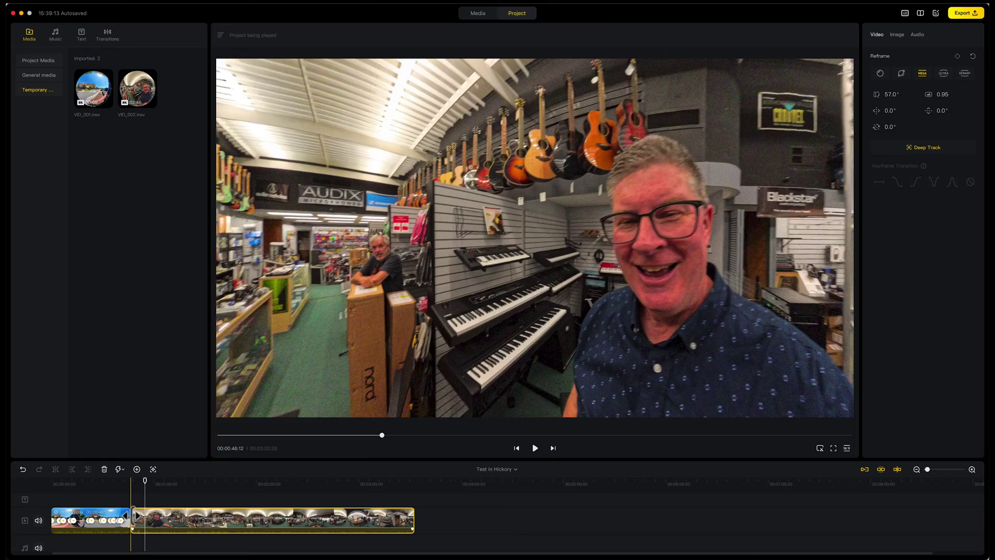
Trim the start of the VID_002 clip and add a reframe keyframe at its beginning with pan −9.7° and tilt −16.2°.
left_click_drag(132, 520, 137, 519)
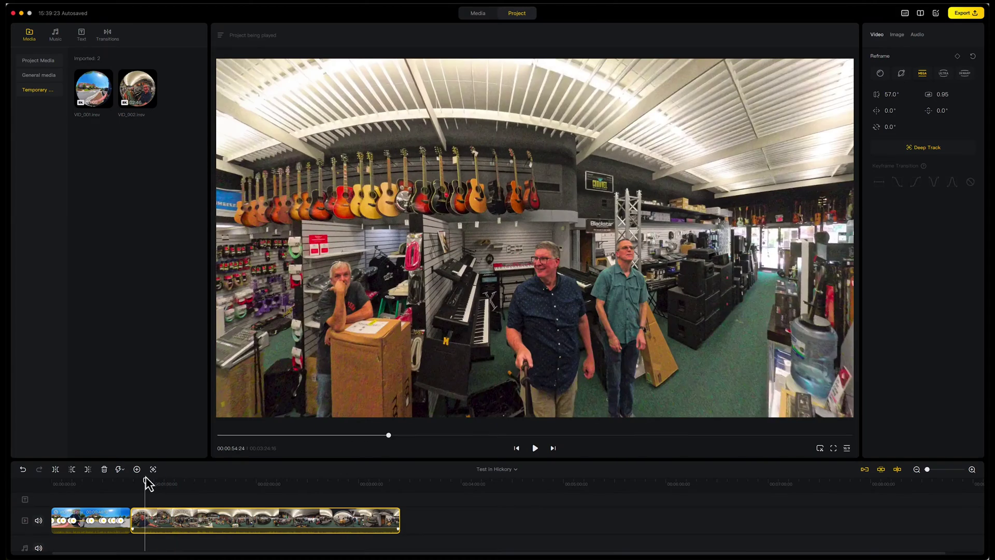
left_click_drag(146, 481, 130, 478)
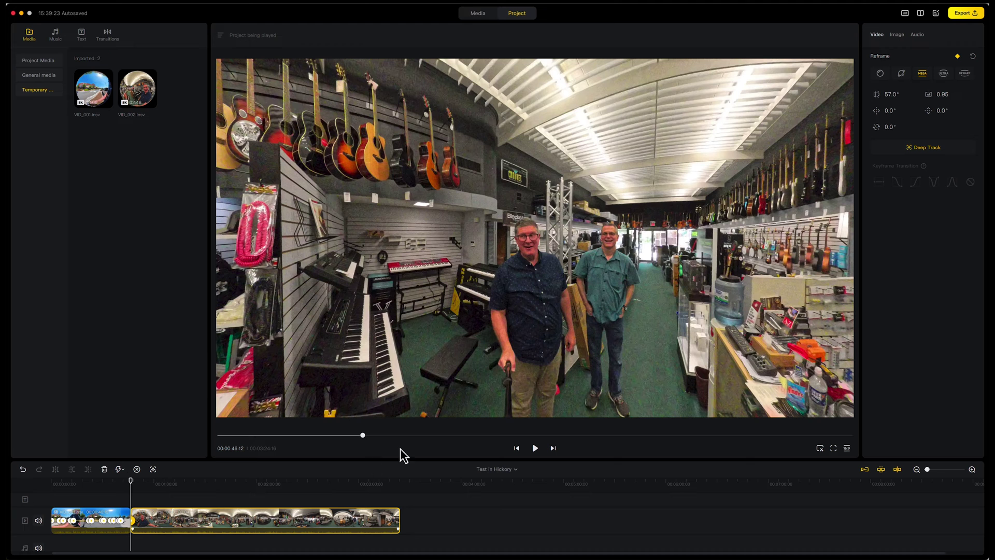
left_click_drag(484, 338, 460, 299)
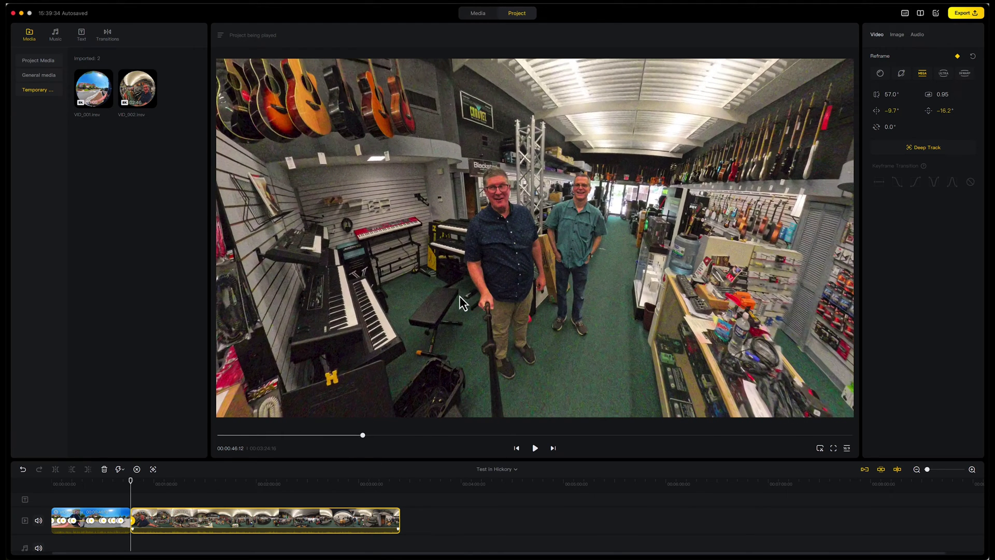
Add a keyframe at 00:00:50:14 and another at 00:00:52:03 turned across the shop, with pan −124.2° and tilt 5.8°.
key("space")
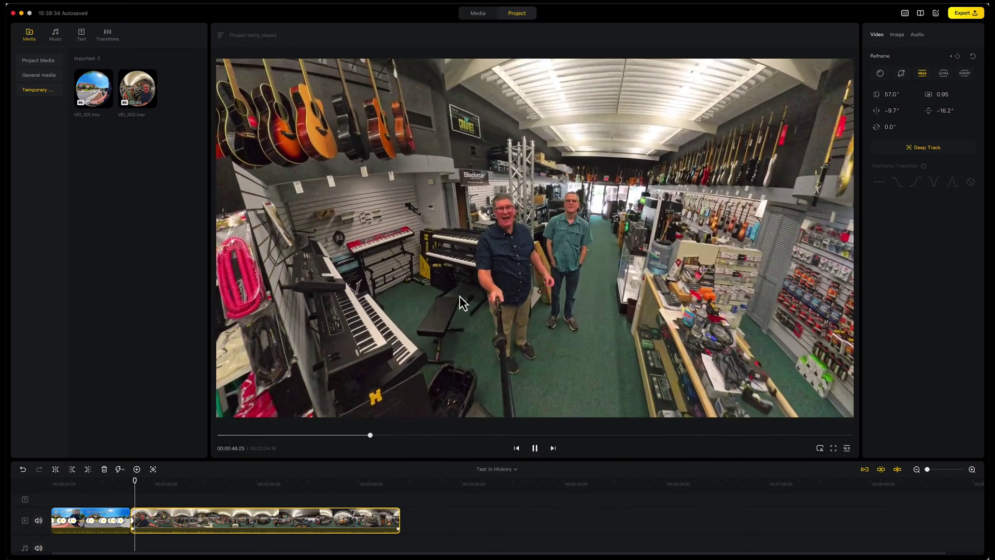
key("space")
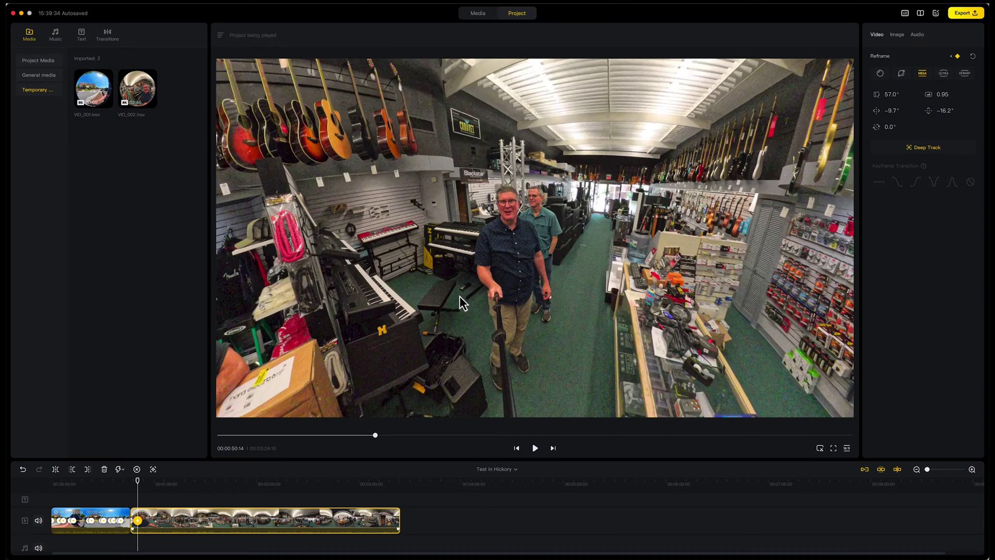
key("space")
key("space")
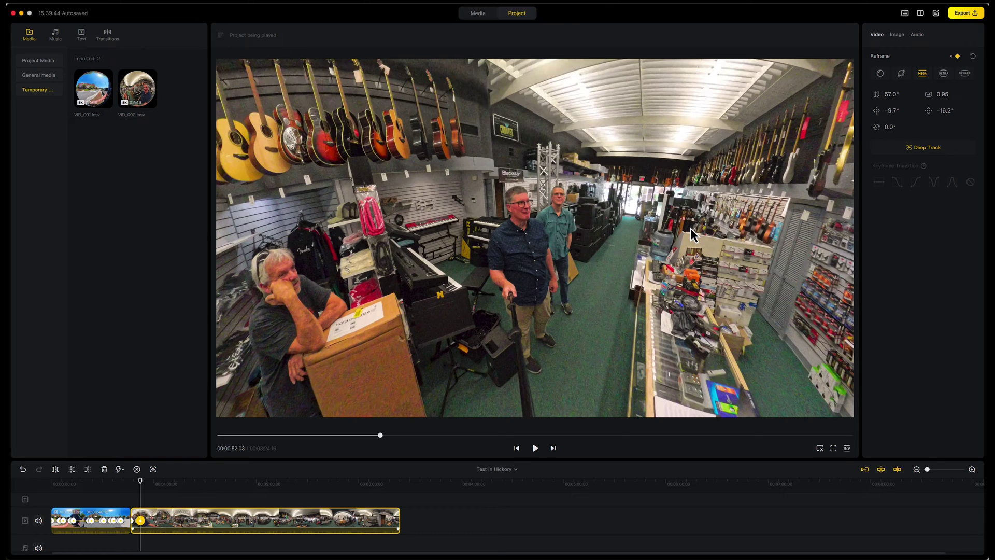
left_click_drag(768, 218, 471, 267)
Add a keyframe at 00:00:56:27 facing the guitar wall, with field of view 57.8°, pan −172.0° and tilt 13.6°.
key("space")
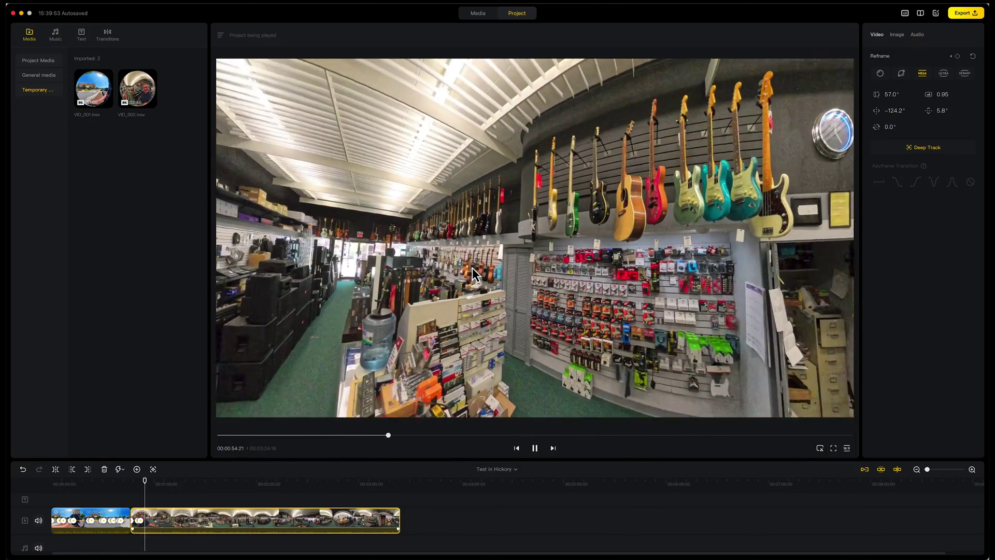
key("space")
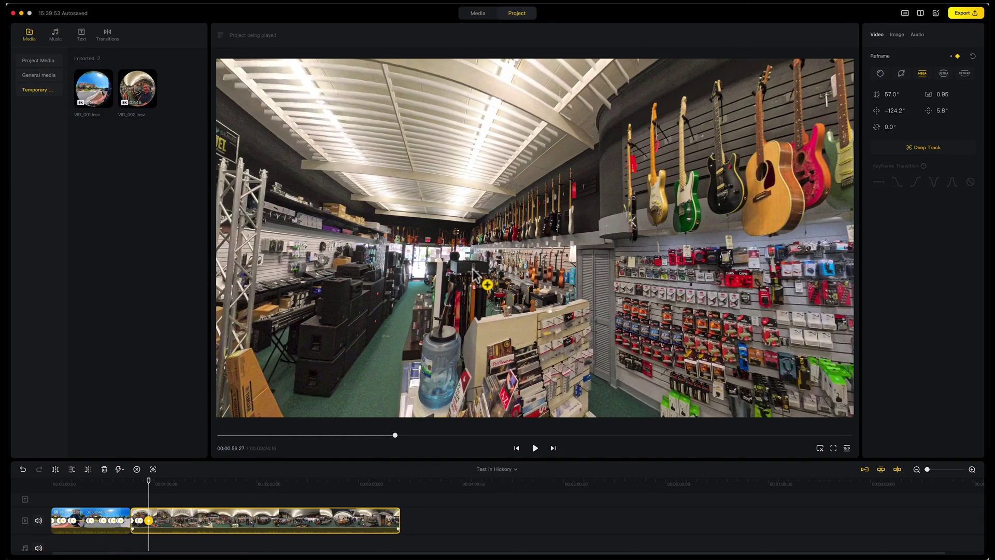
scroll(570, 224, "down", 1)
left_click_drag(558, 253, 437, 270)
Add a keyframe at 00:01:00:14 with pan −183.1° and tilt 22.0°, and hold that view with a keyframe at 00:01:03:06.
key("space")
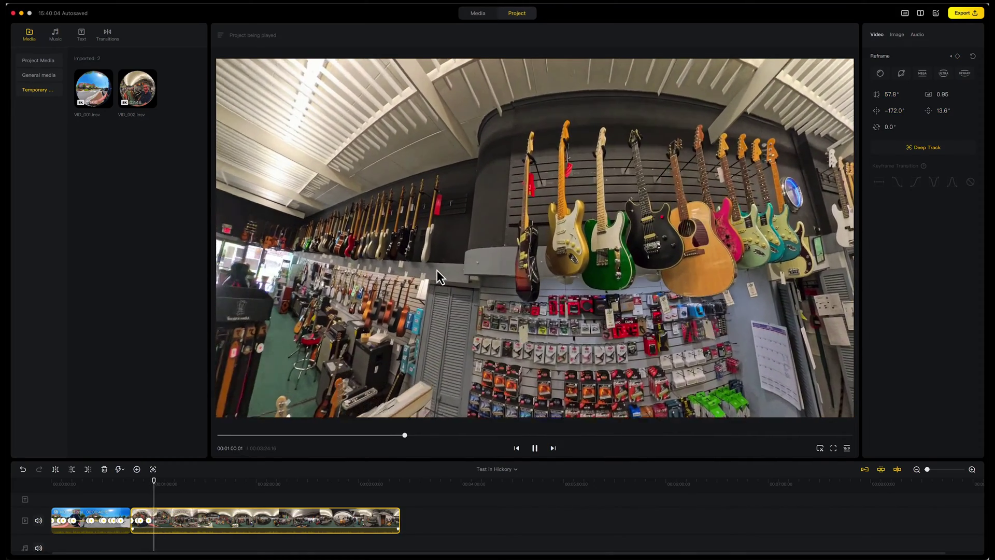
key("space")
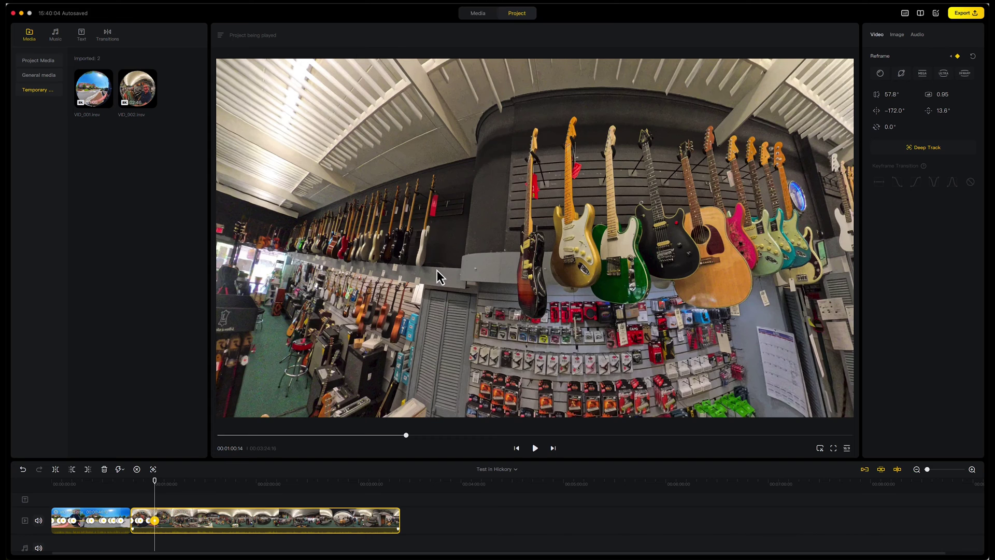
left_click_drag(546, 243, 565, 247)
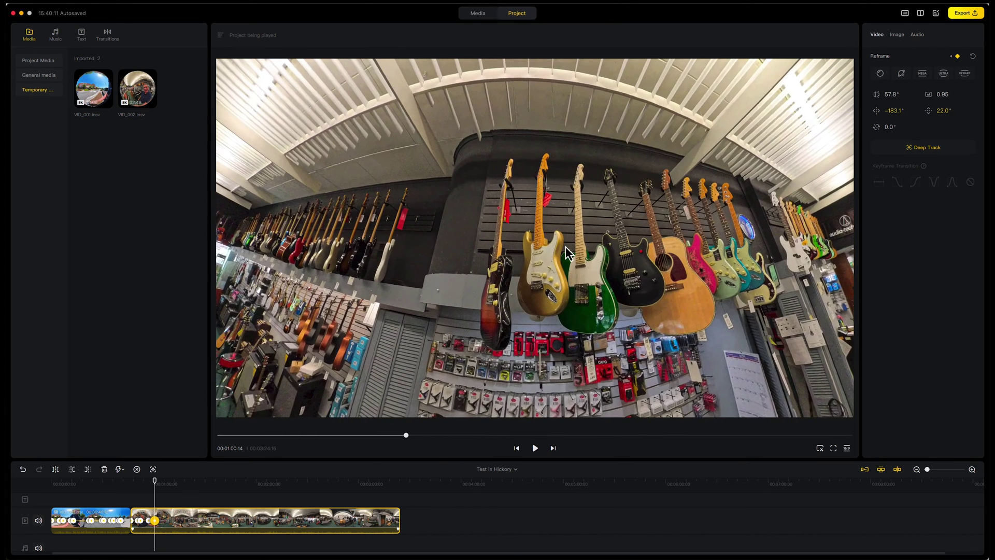
key("space")
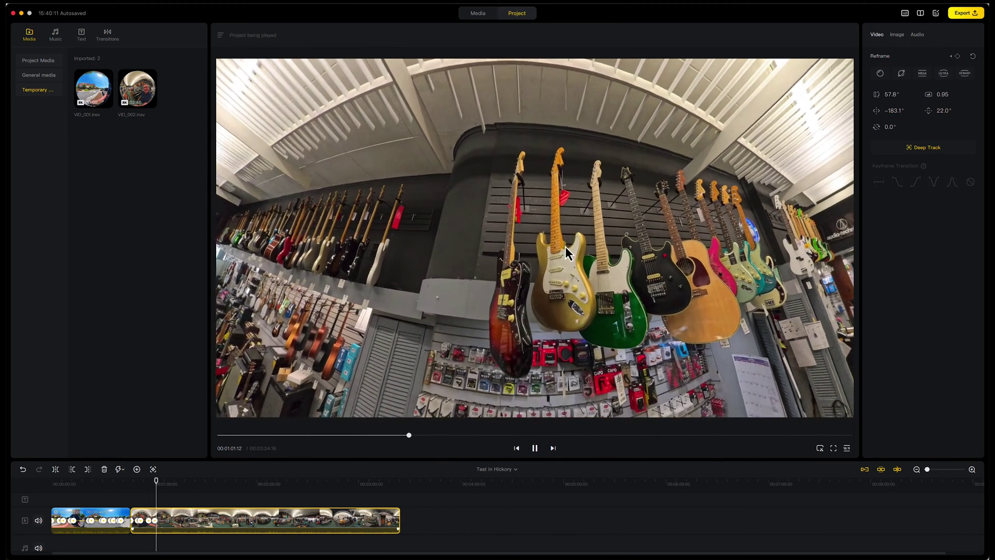
key("space")
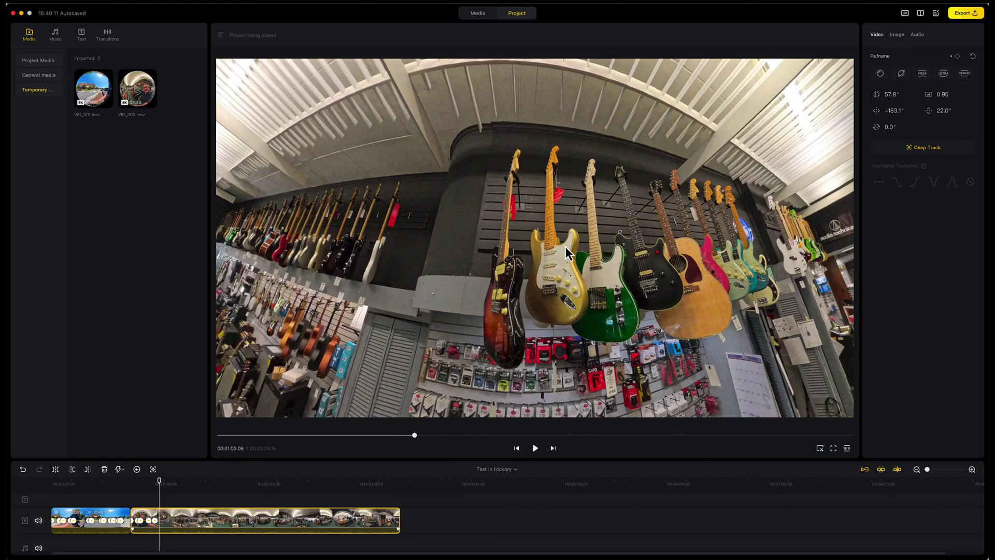
Add a keyframe at 00:01:04:14 facing the two men in the Dewarp view, with field of view 77.6°, pan −2.7° and tilt −22.9°.
key("space")
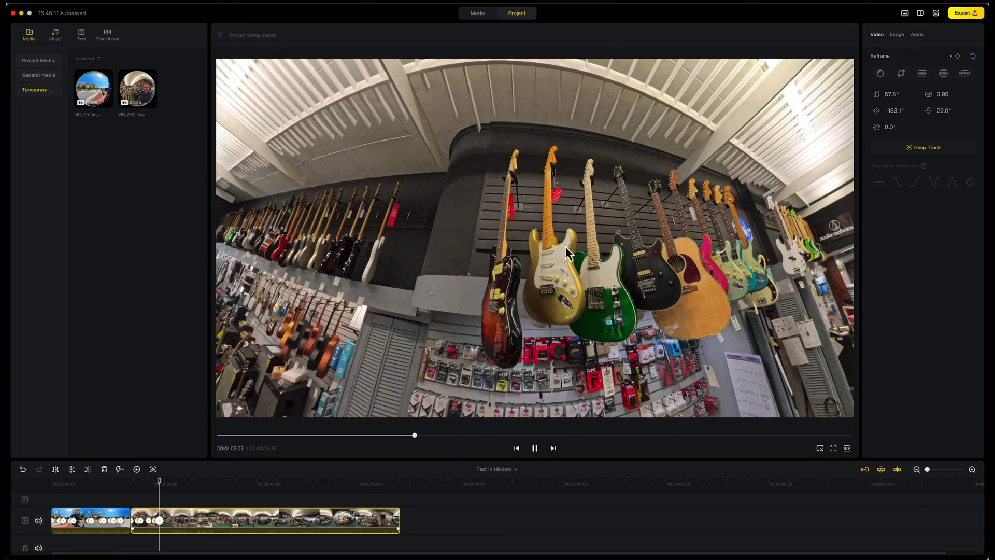
key("space")
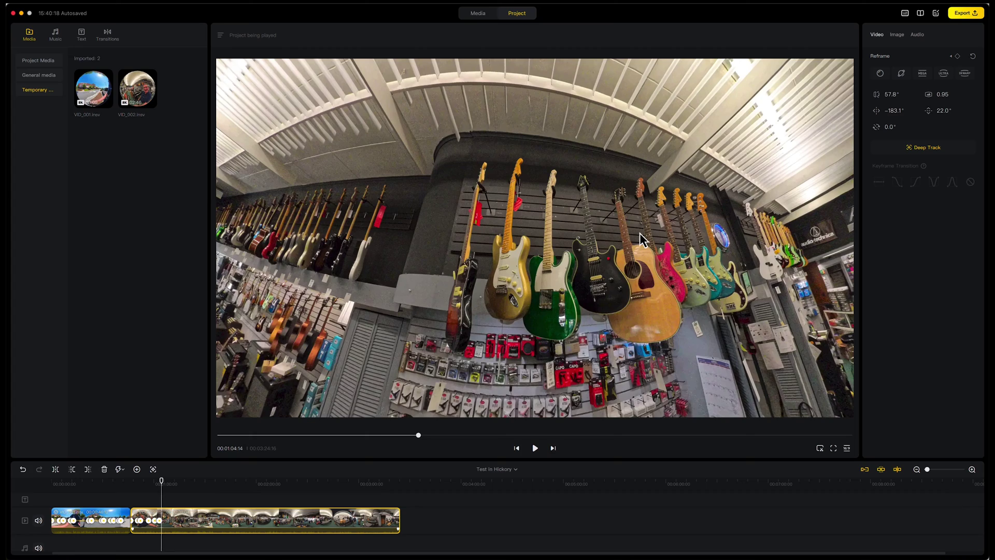
left_click_drag(558, 195, 893, 152)
mouse_move(572, 230)
left_mouse_down()
mouse_move(658, 191)
mouse_move(673, 206)
mouse_move(672, 182)
left_mouse_up()
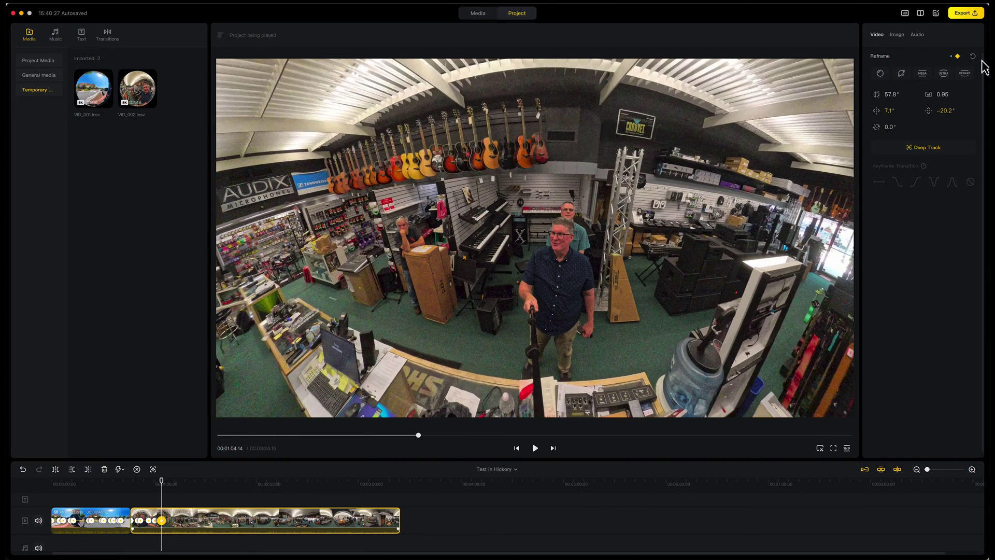
left_click(964, 75)
mouse_move(718, 252)
left_mouse_down()
mouse_move(697, 247)
mouse_move(663, 158)
mouse_move(657, 166)
left_mouse_up()
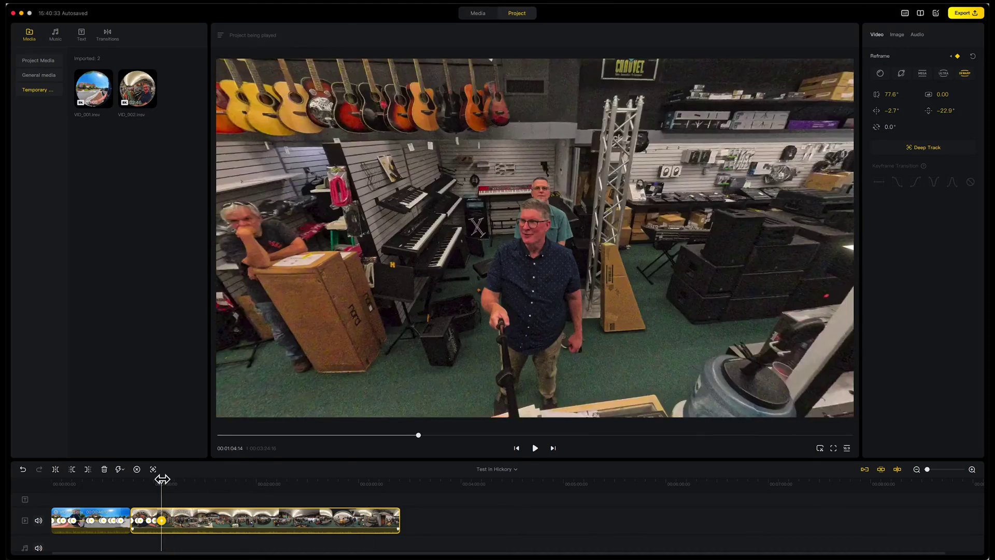
Add an Ultra view keyframe a few seconds further on, with field of view 49.8°, pan −16.0° and tilt −27.3°, and replay the move.
mouse_move(161, 480)
left_mouse_down()
mouse_move(132, 479)
mouse_move(167, 479)
left_mouse_up()
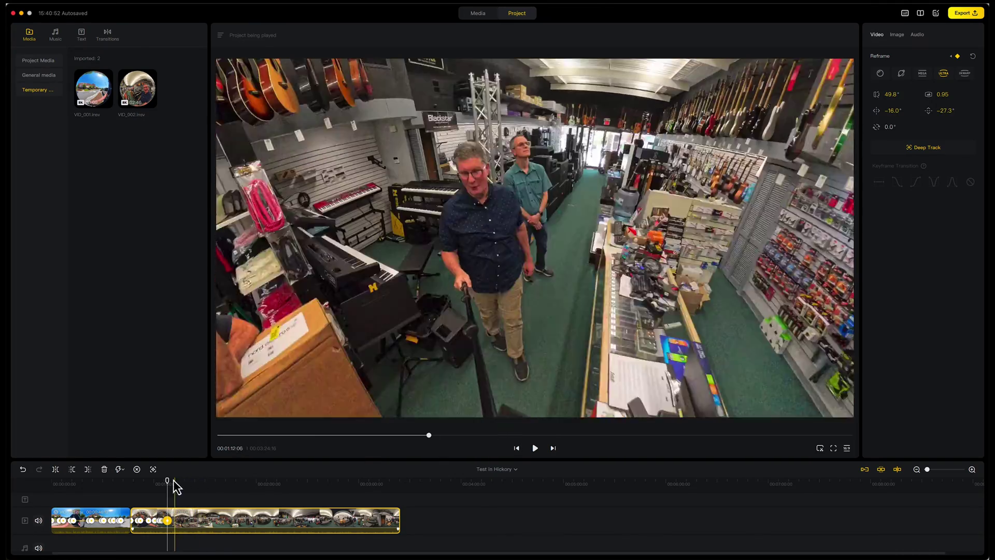
left_click_drag(167, 480, 158, 480)
key("space")
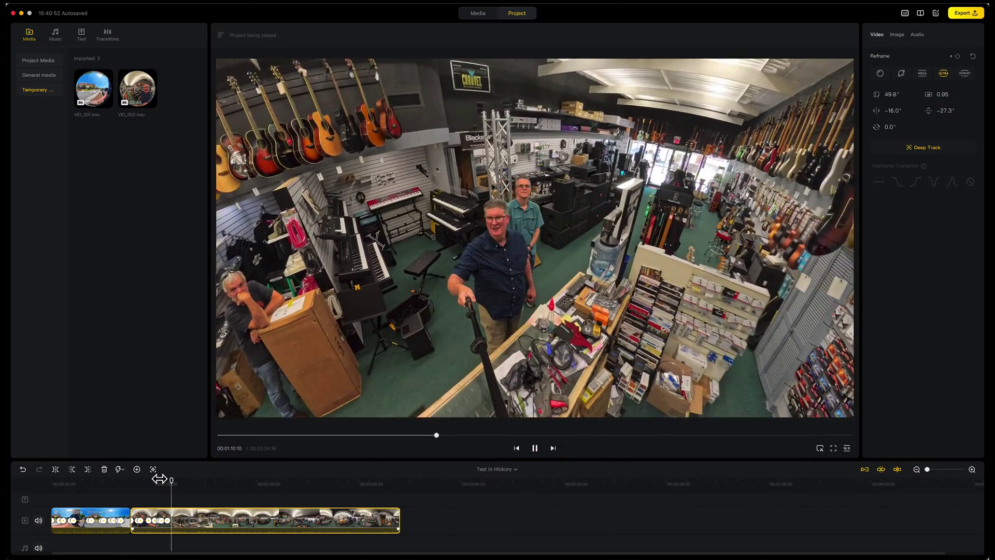
Add a Dewarp keyframe at 00:01:12:09 facing the Audix banner, with field of view 77.6°, pan 106.7° and tilt −14.5°.
key("space")
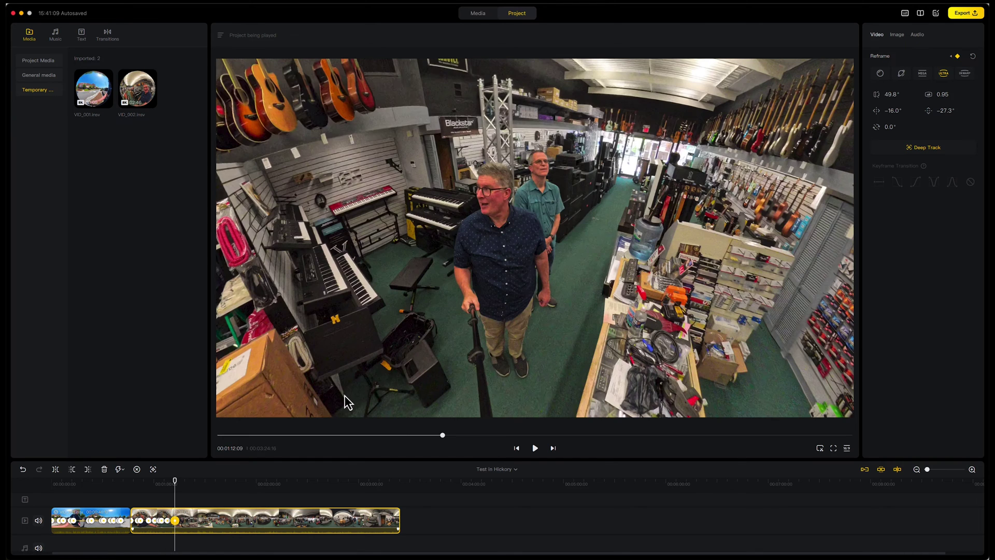
left_click_drag(573, 287, 782, 328)
mouse_move(467, 287)
left_mouse_down()
mouse_move(566, 310)
mouse_move(583, 295)
mouse_move(592, 307)
left_mouse_up()
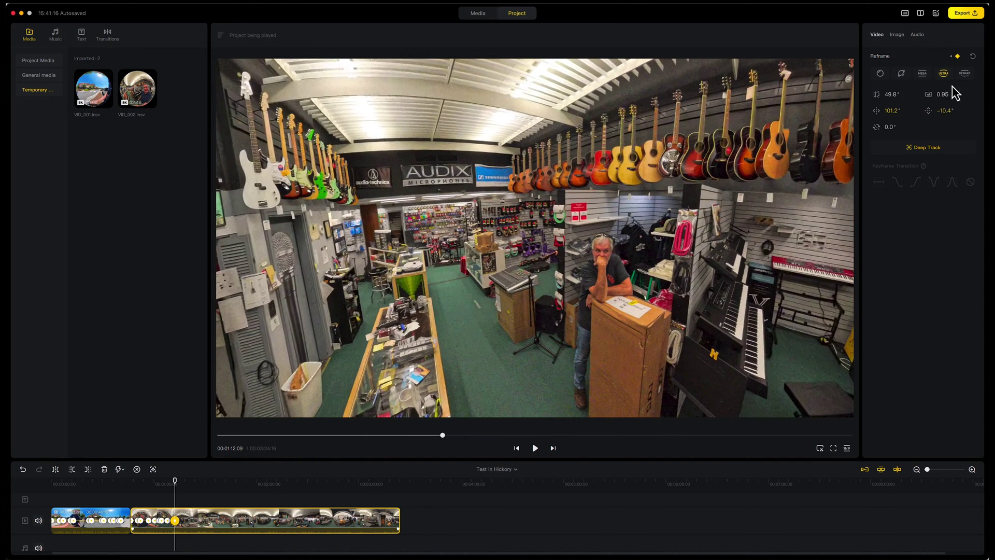
left_click(965, 76)
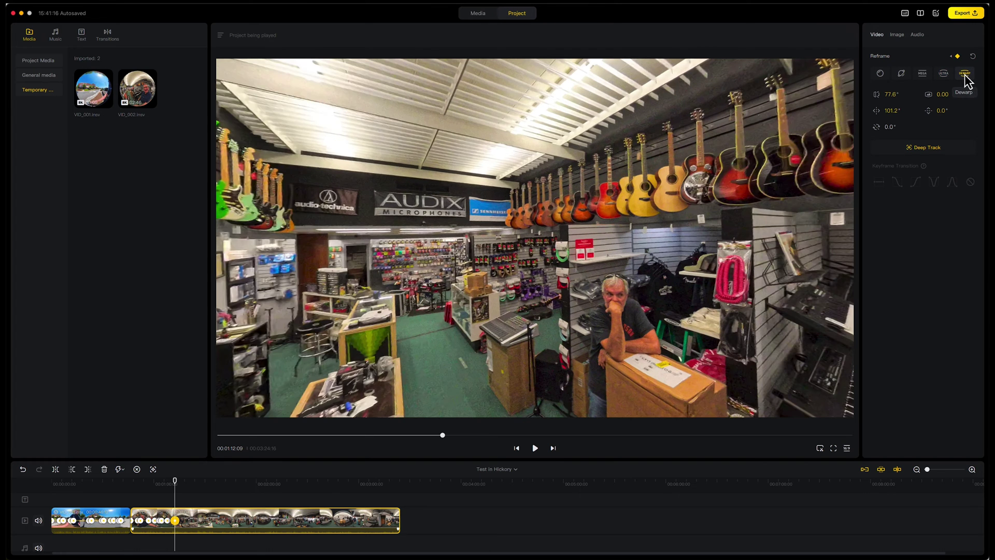
left_click_drag(523, 211, 543, 158)
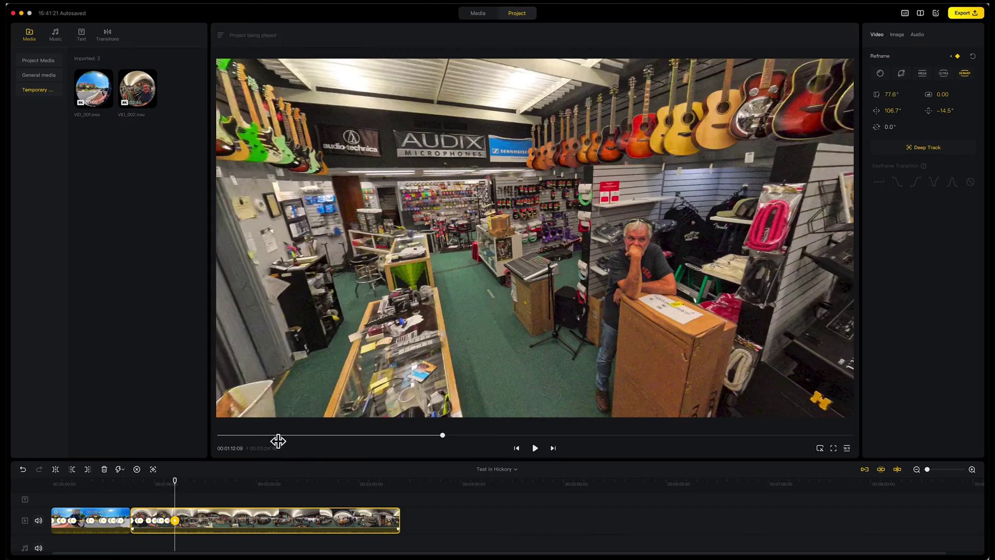
Replay the turn and add a Mega view keyframe at 00:01:17:23, with field of view 57.0°, pan 60.4° and tilt −12.5°.
left_click_drag(174, 481, 167, 478)
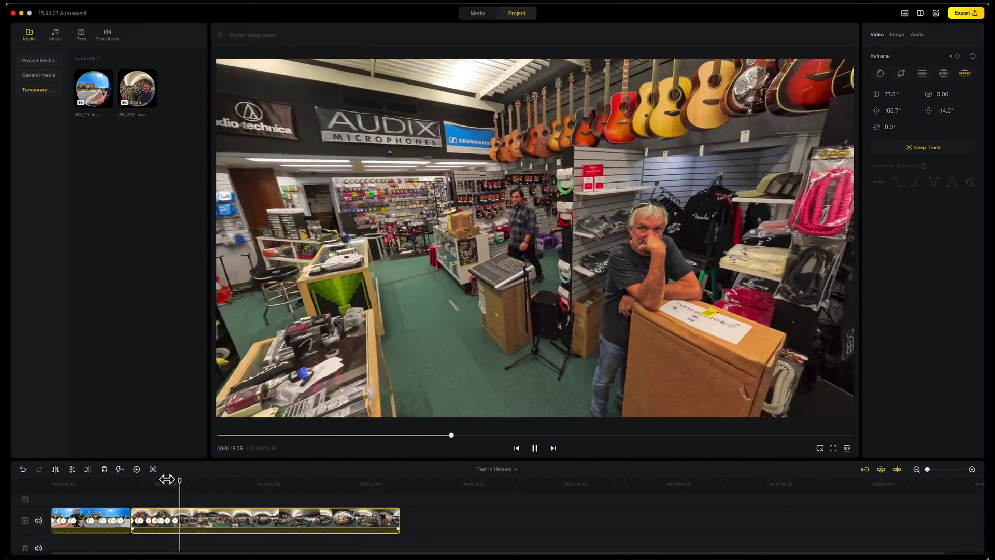
key("space")
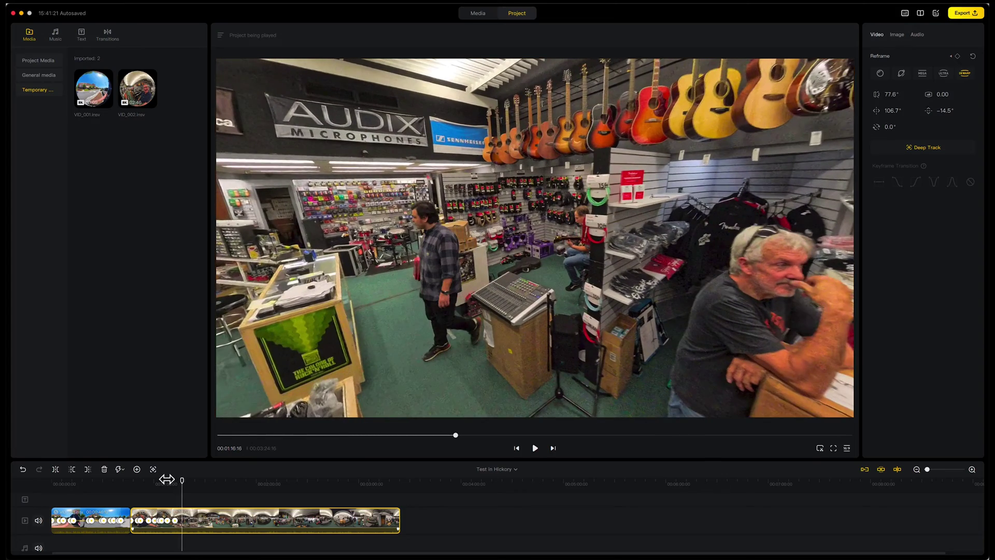
key("space")
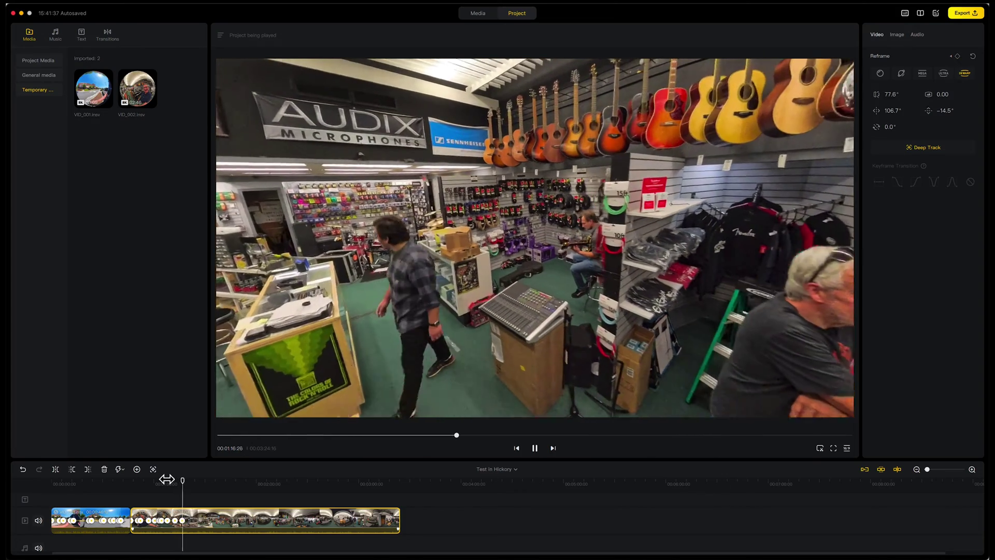
key("space")
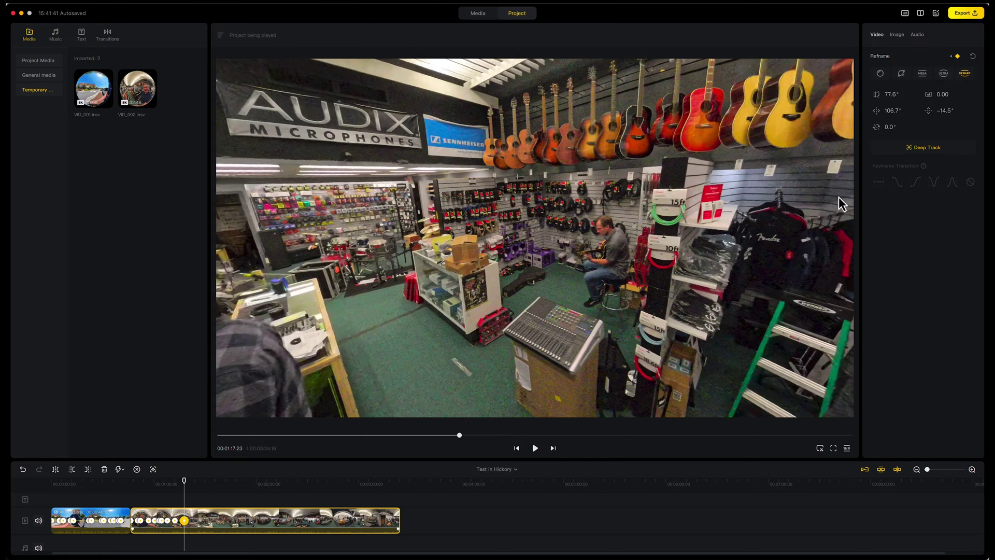
left_click(923, 74)
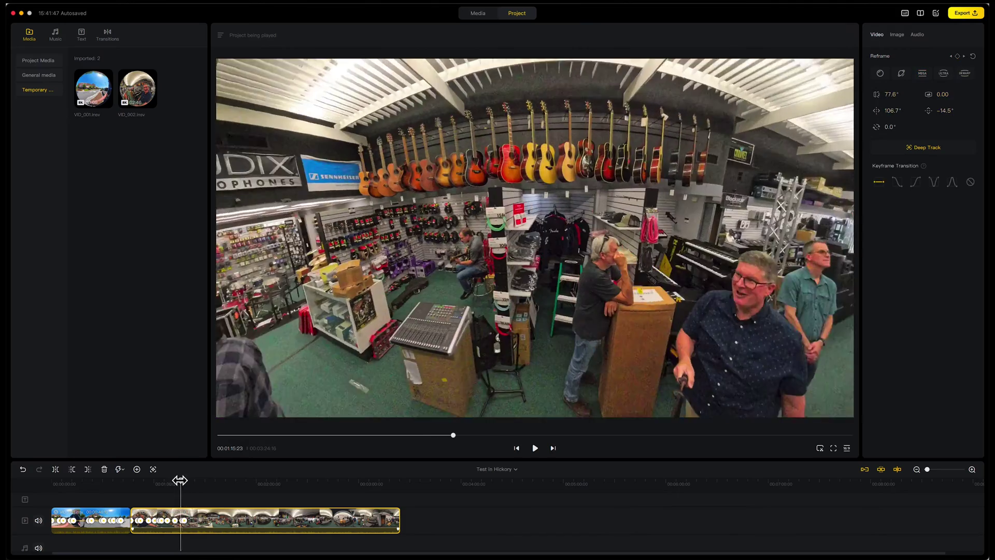
Hold the Mega view with a keyframe at 00:01:25:08 and add another at 00:01:27:01 with pan −42.1° and tilt −5.7°.
left_click_drag(180, 479, 171, 478)
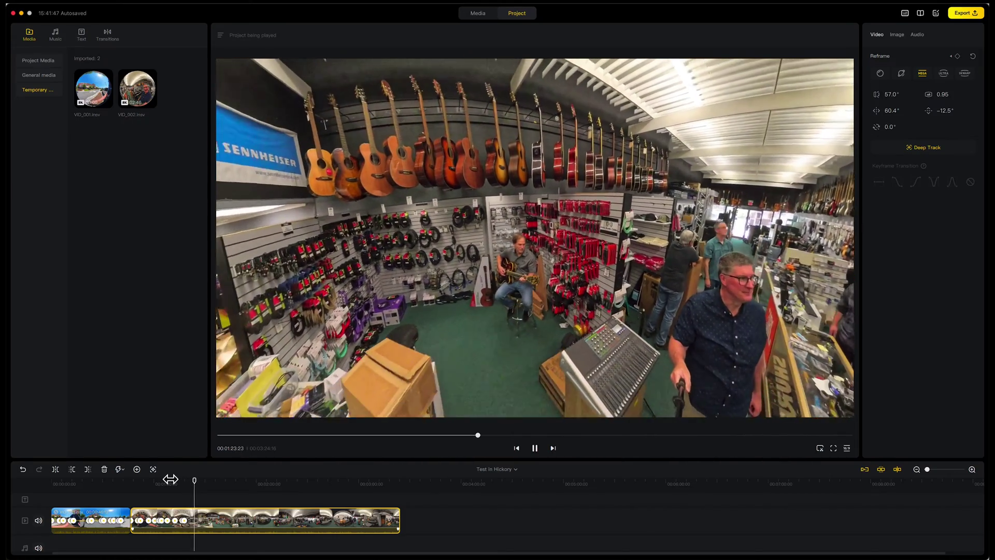
key("space")
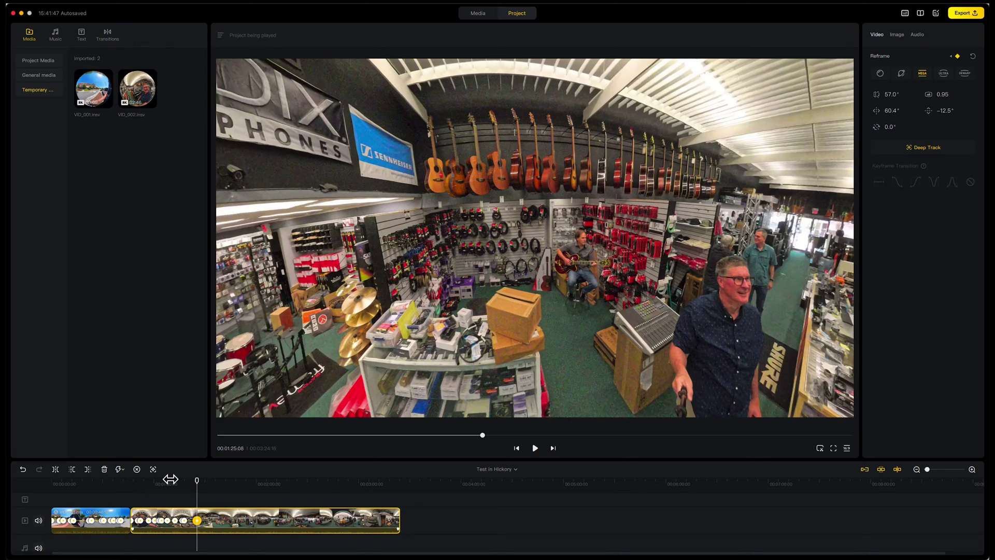
key("space")
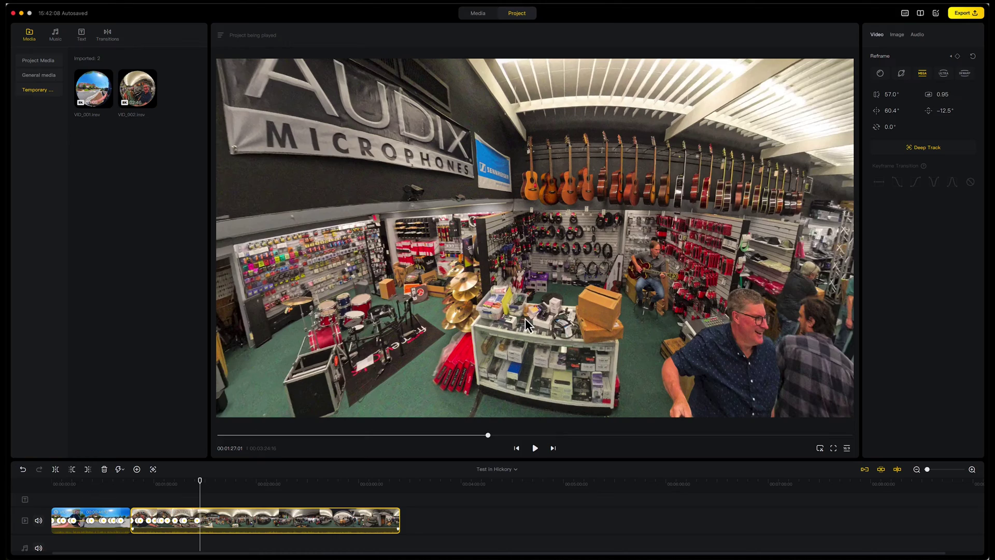
left_click_drag(596, 314, 338, 335)
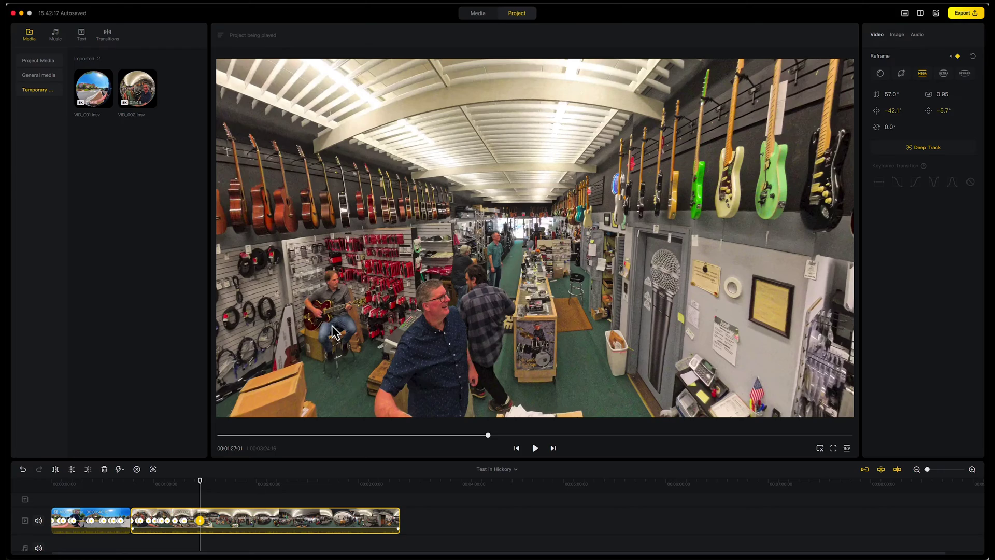
Add a keyframe at 00:01:29:07 turned to the electric guitar wall, with pan −151.8° and tilt 18.8°.
key("space")
key("space")
left_click_drag(550, 283, 456, 285)
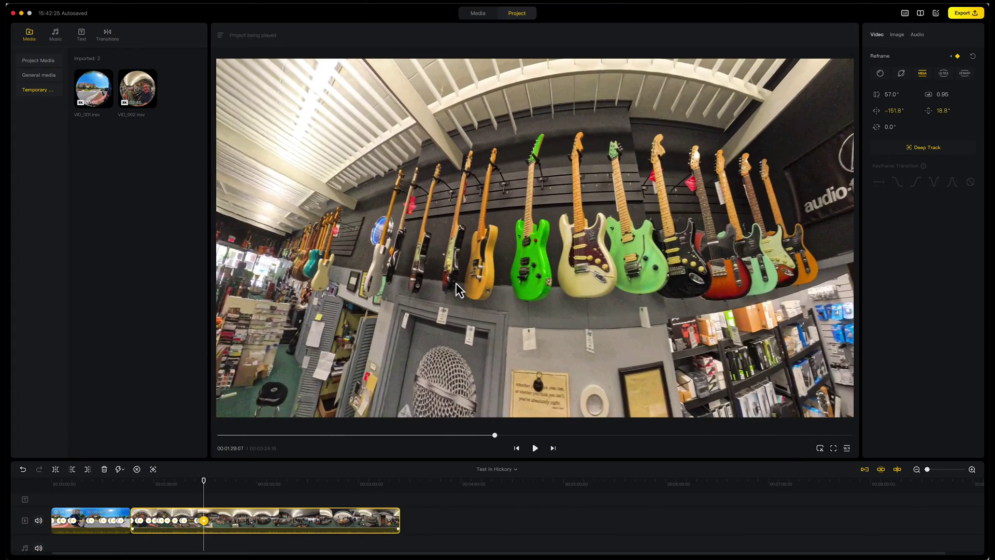
Recentre the electric guitars with a keyframe at 00:01:31:18, pan −191.3° and tilt 9.1°, and hold that view at 00:01:33:17.
key("space")
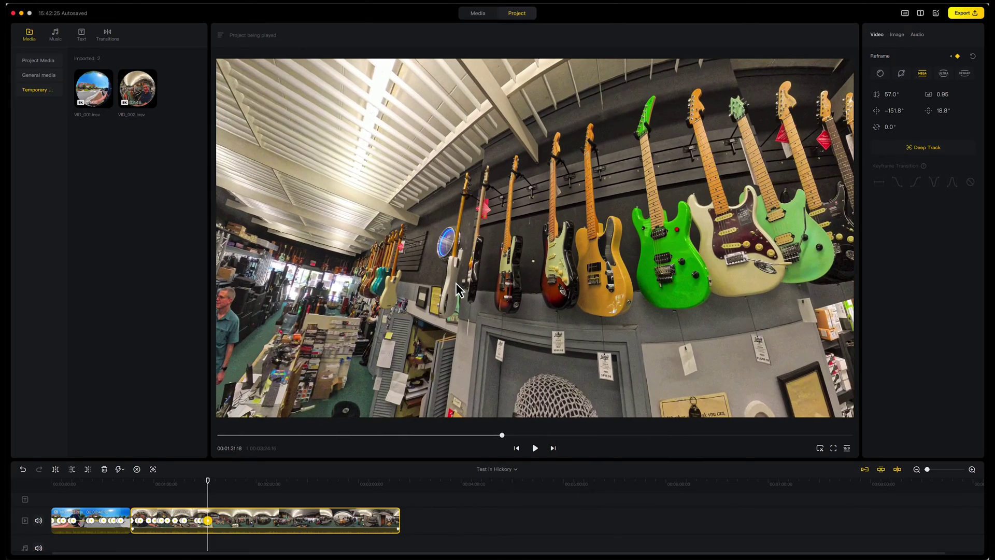
mouse_move(648, 266)
left_mouse_down()
mouse_move(542, 278)
mouse_move(539, 239)
left_mouse_up()
key("space")
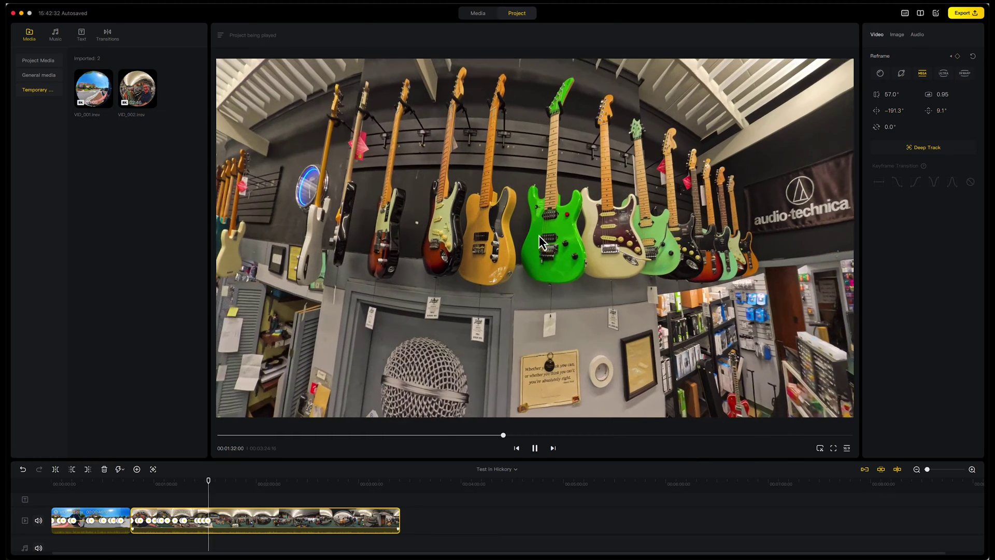
key("space")
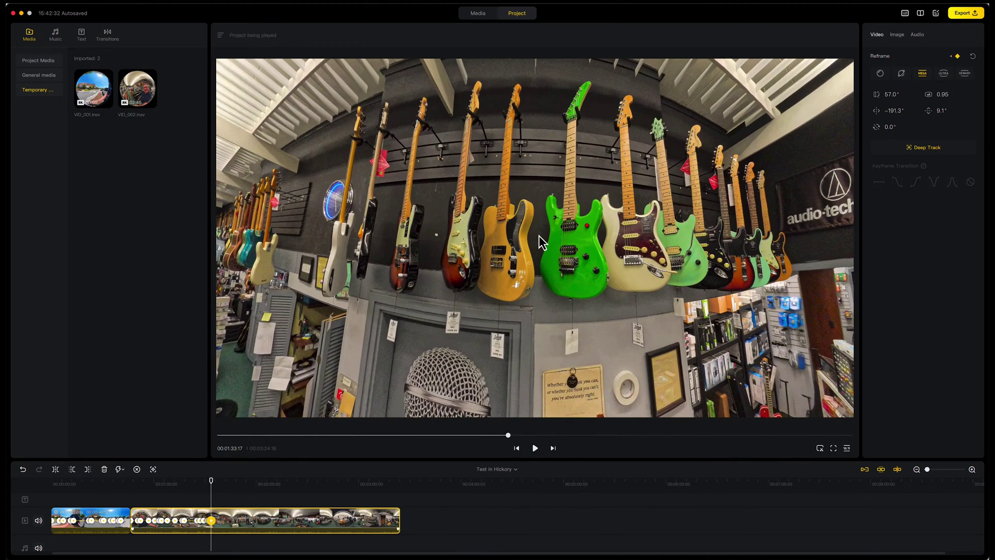
Add a Dewarp keyframe at 00:01:34:17 close on the electric guitars, with field of view 77.6°, pan −190.6° and tilt 20.1°.
key("space")
key("space")
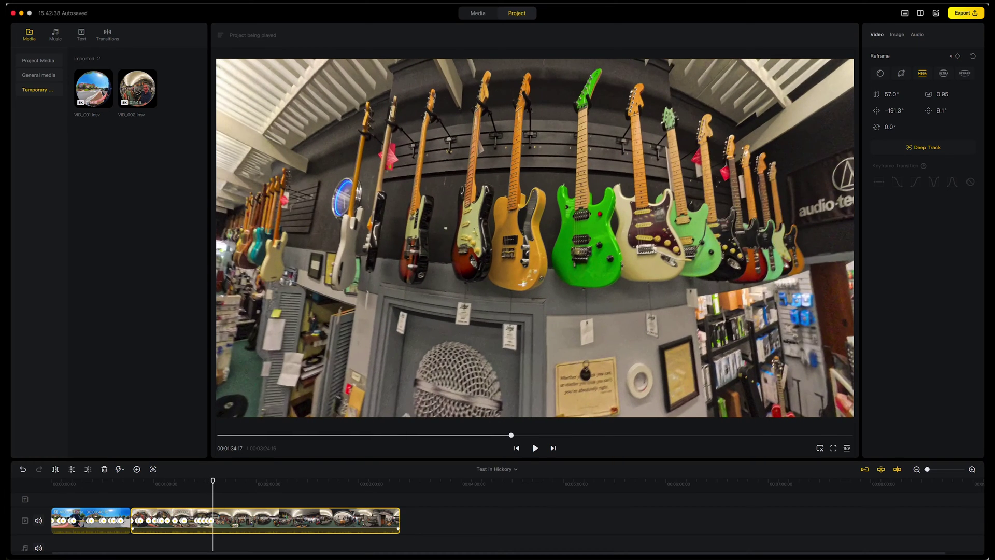
left_click(964, 75)
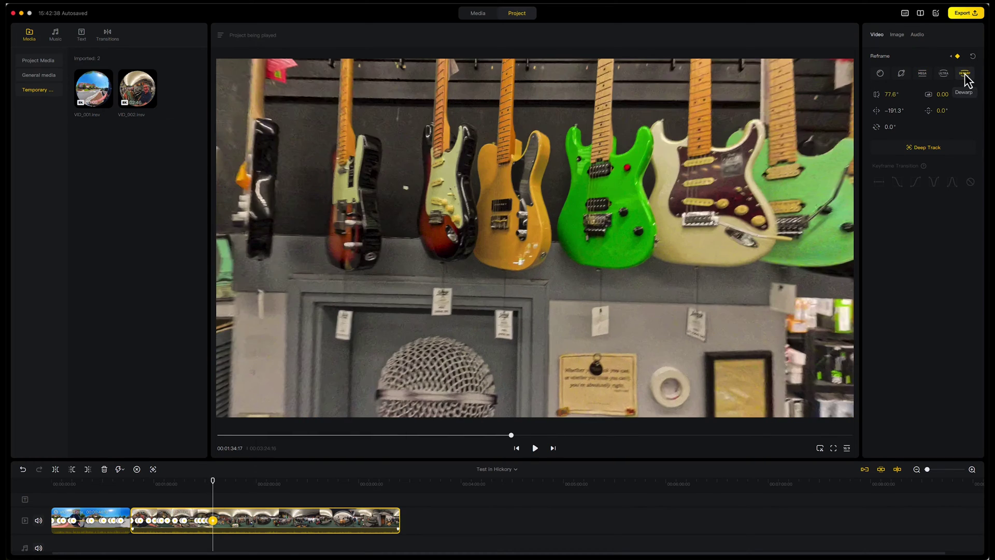
left_click_drag(777, 161, 781, 240)
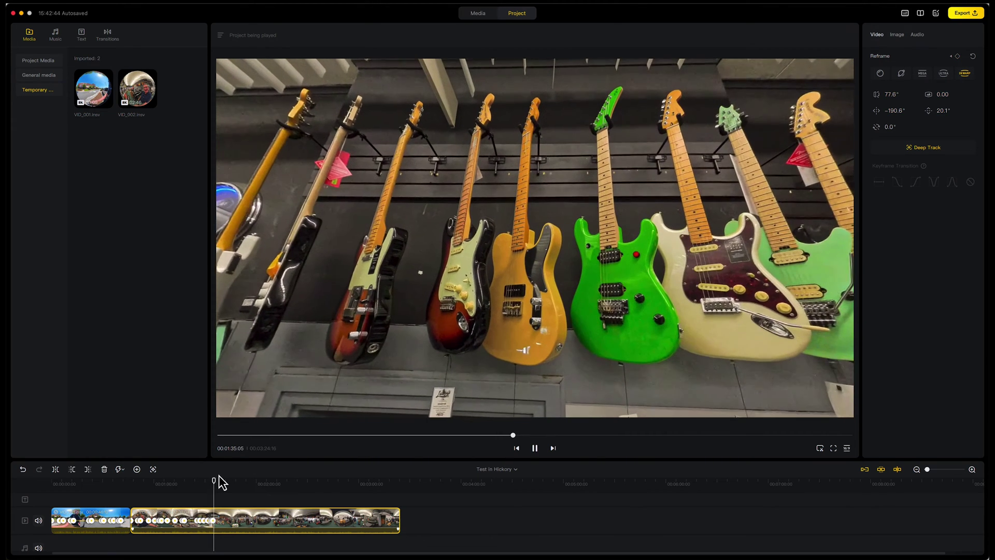
Replay the guitar wall section and hold the Dewarp view with a keyframe at 00:01:37:01.
left_click_drag(216, 478, 200, 478)
key("space")
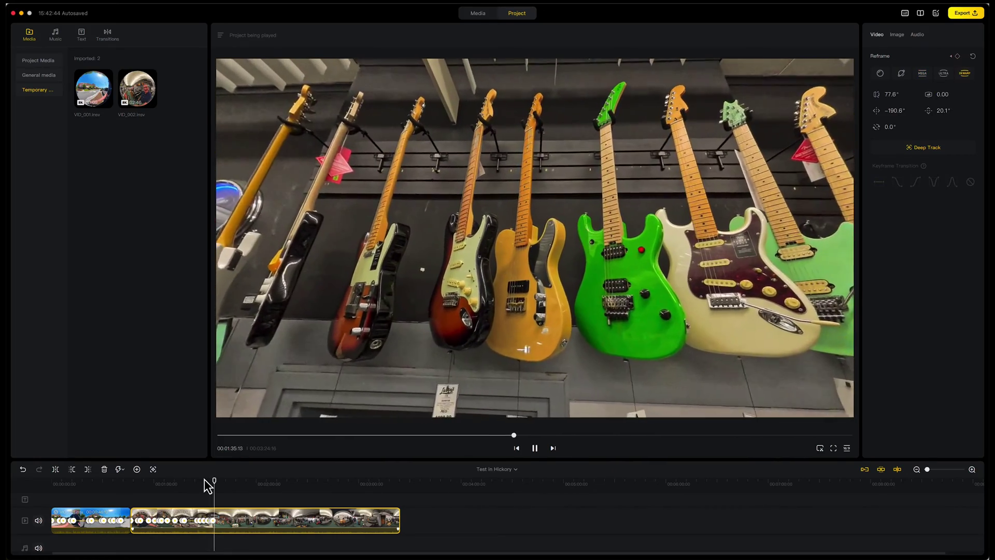
key("space")
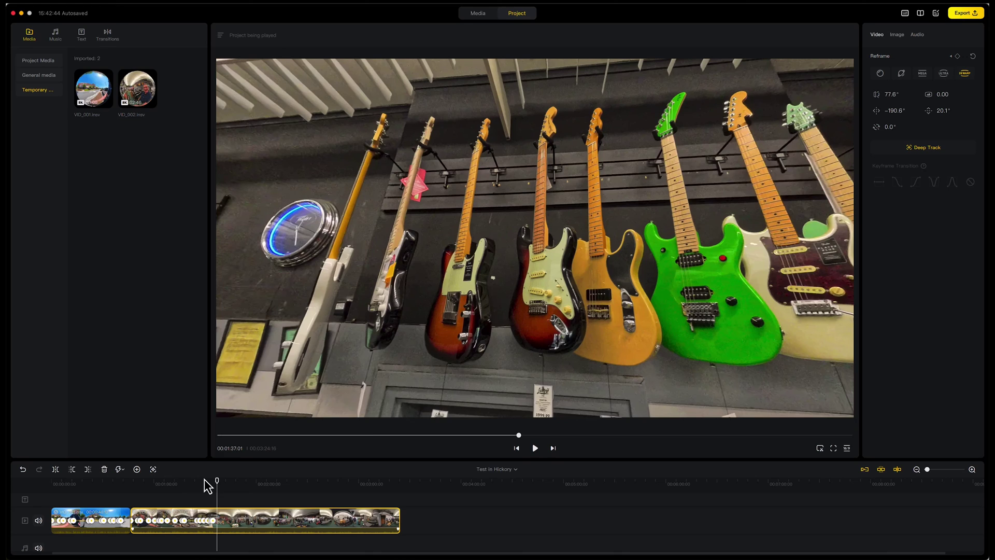
Add an Ultra view keyframe at 00:01:38:13 looking down the shop, with field of view 49.8°, pan −111.3° and tilt −6.7°.
key("space")
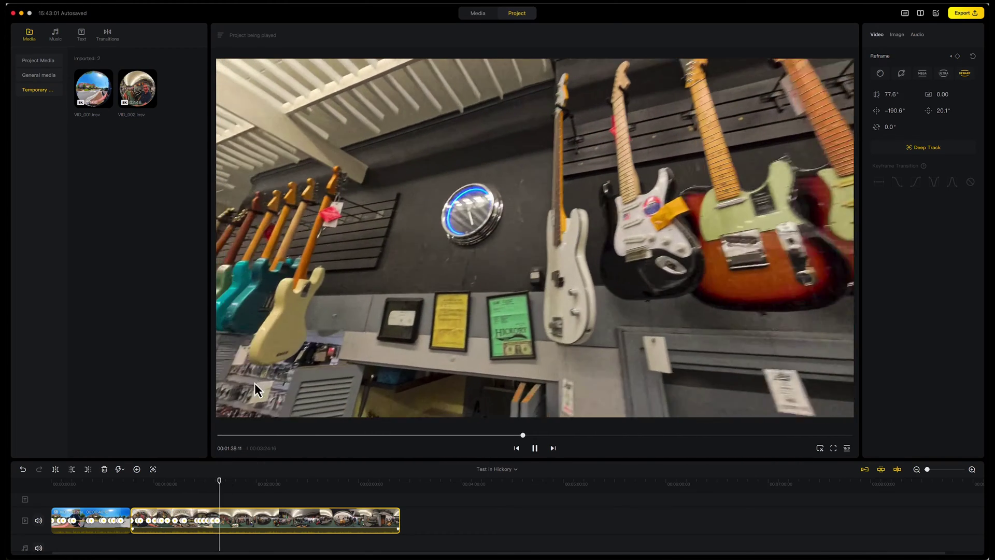
left_click_drag(254, 384, 449, 298)
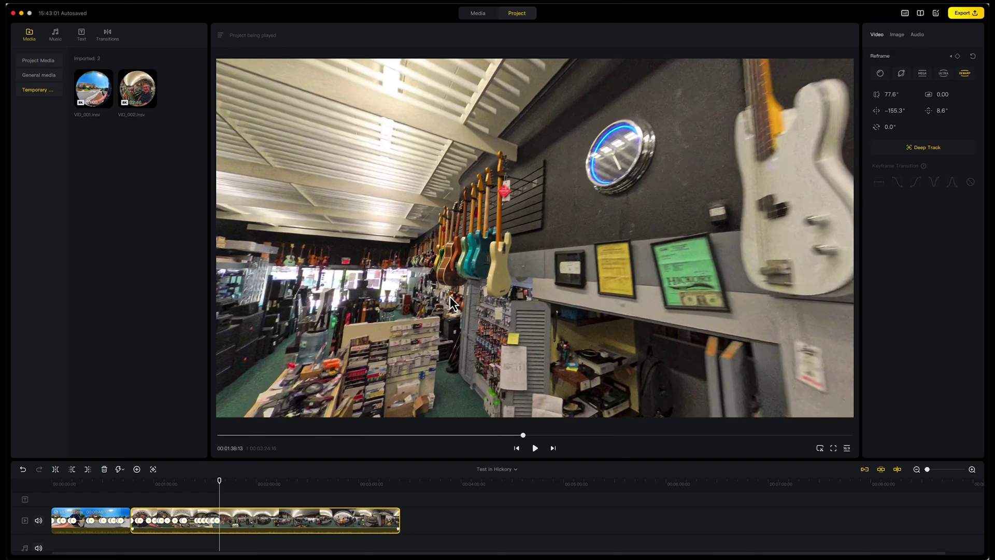
left_click_drag(462, 283, 565, 280)
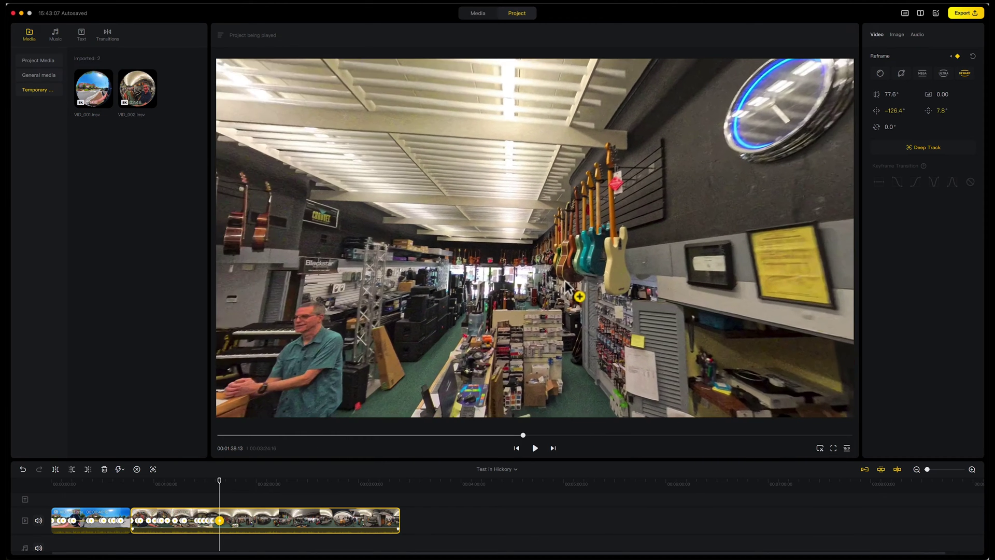
left_click(944, 74)
left_click_drag(484, 282, 521, 250)
Hold the Ultra view with a keyframe at 00:01:40:19 and trim the end of VID_002 to shortly after it.
key("space")
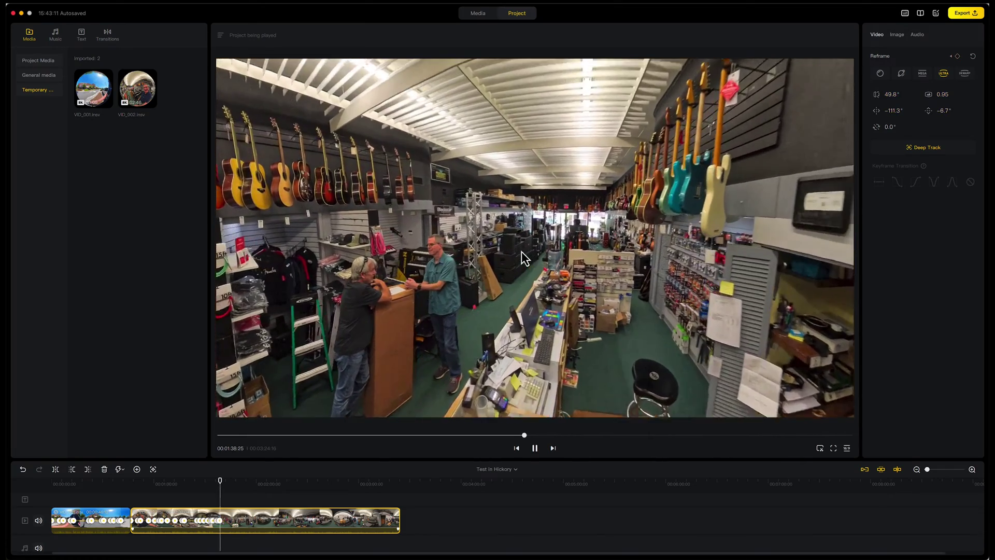
key("space")
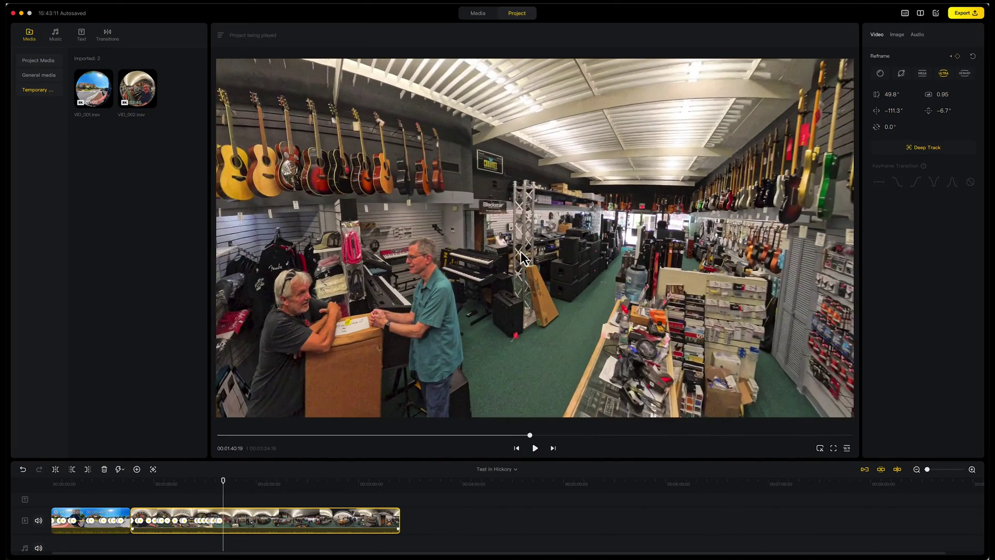
key("k")
left_click_drag(399, 519, 235, 516)
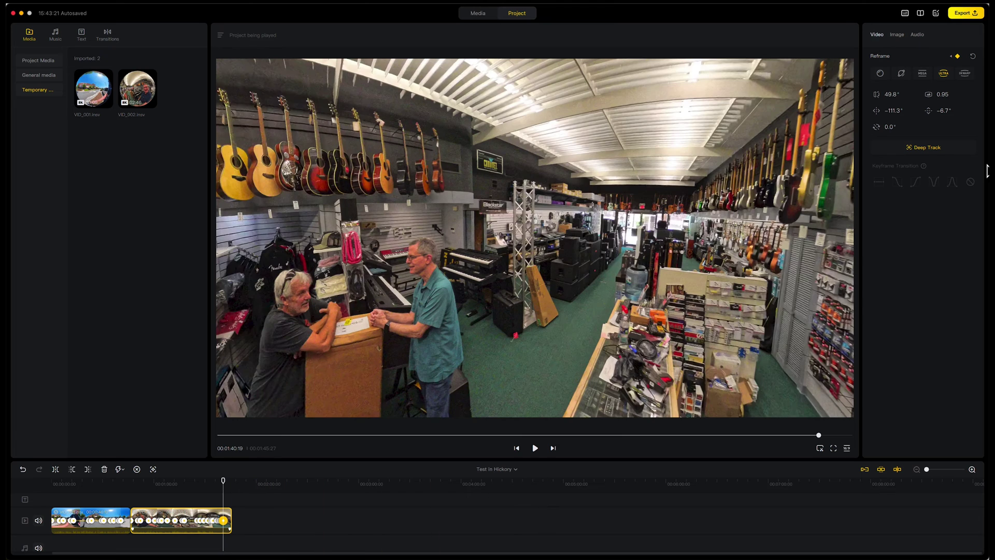
Configure the export with 2160P (3840 x 2160) resolution, a bitrate of 85 Mbps and Remove Grain enabled.
left_click(965, 13)
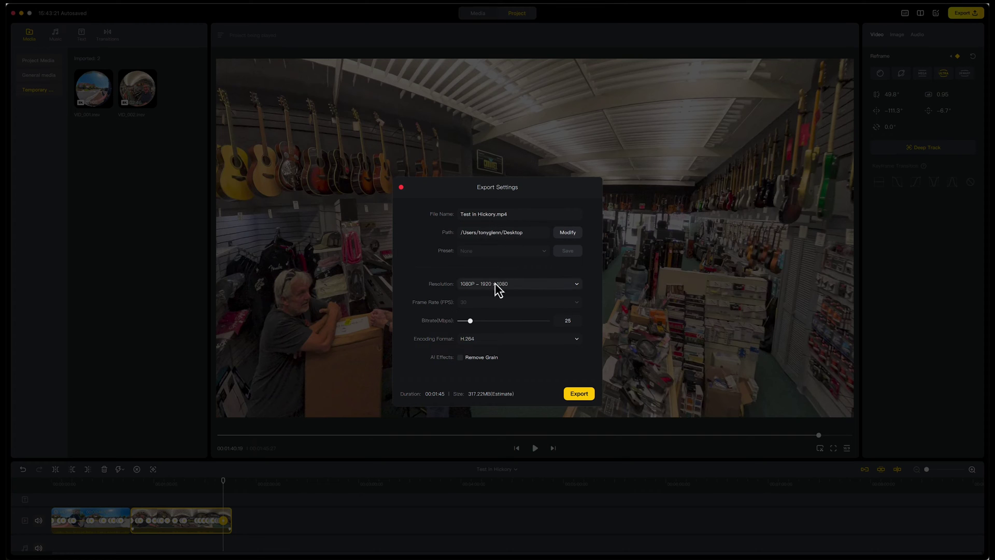
left_click(574, 286)
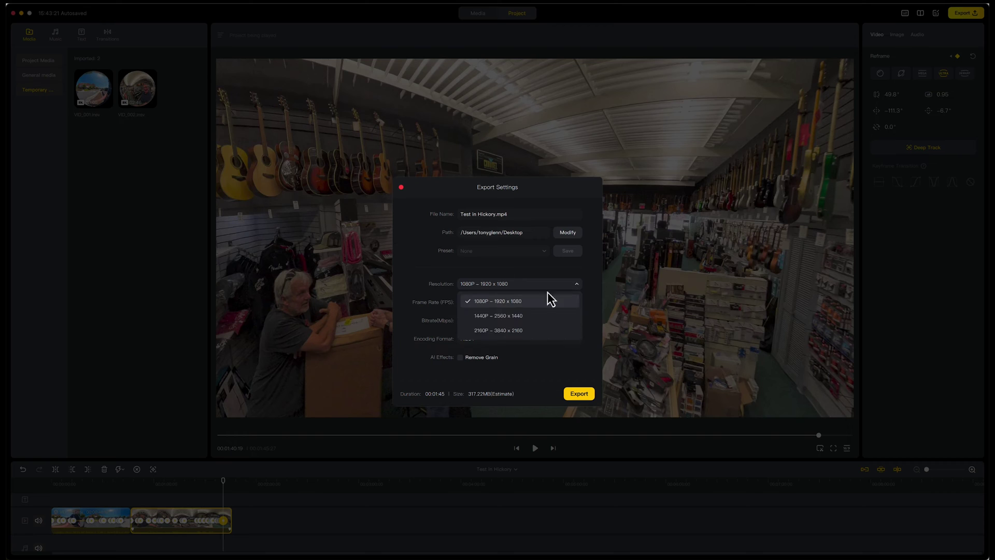
left_click(500, 331)
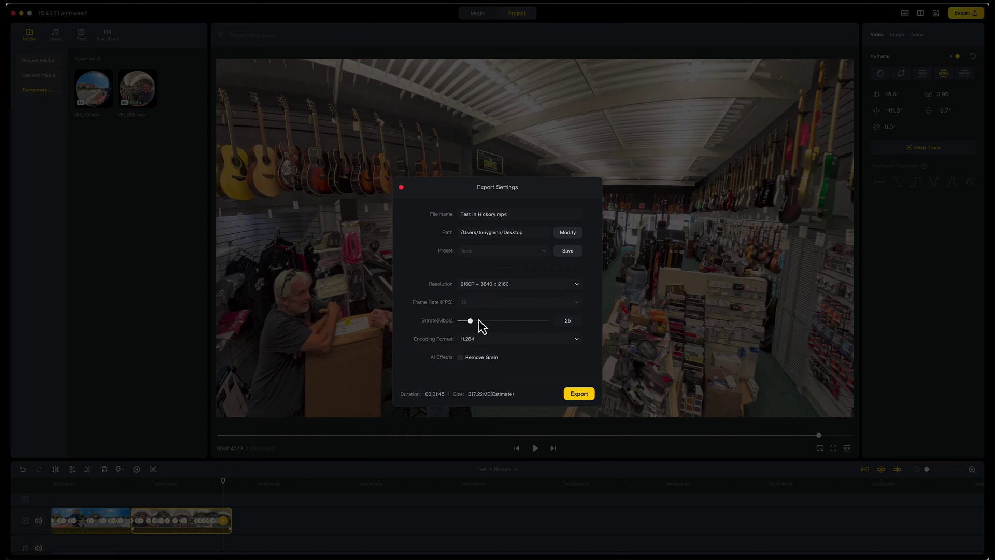
left_click_drag(470, 323, 494, 322)
double_click(570, 321)
type("85")
left_click(459, 358)
Set the export folder to "2024-05-02 - Insta 360 Camera Test" and export Test in Hickory.mp4.
left_click(567, 233)
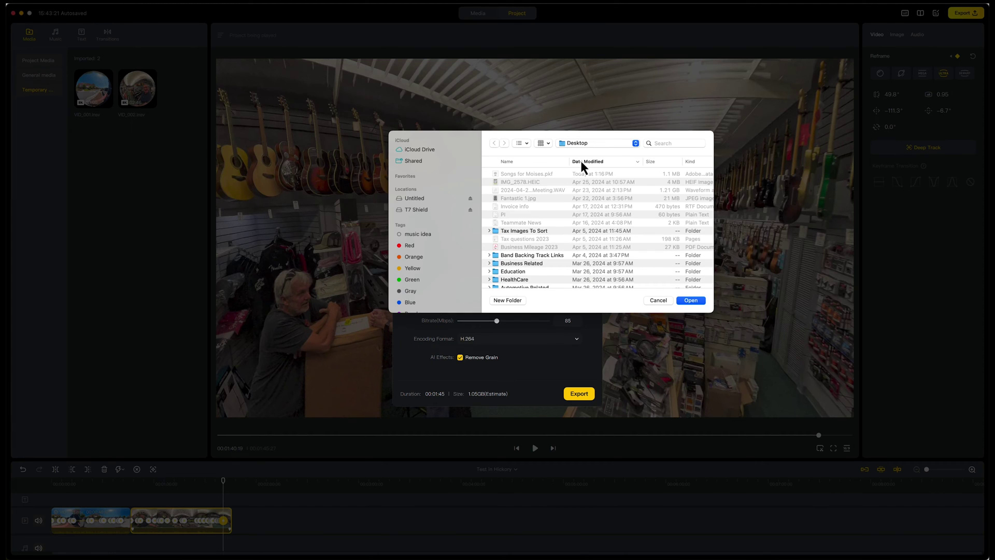
left_click(618, 143)
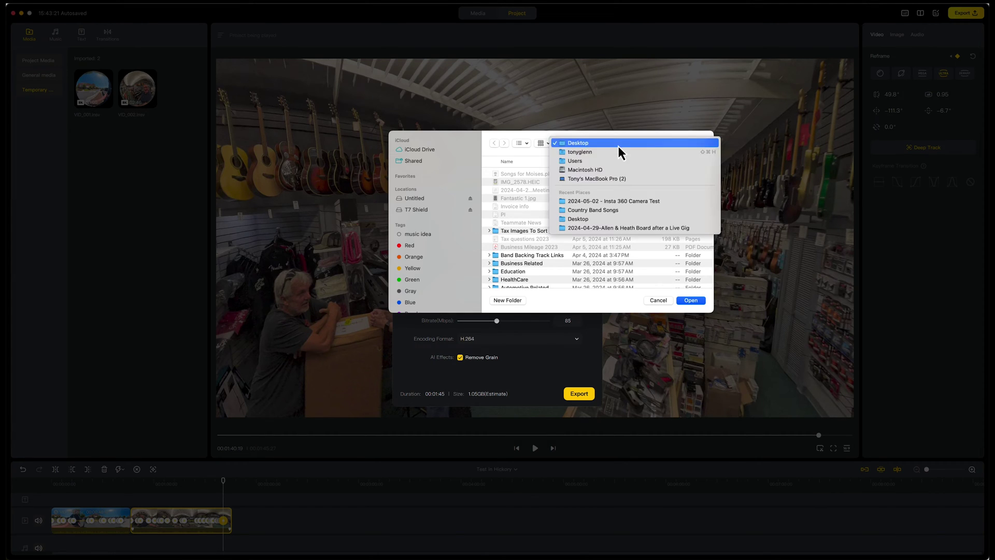
left_click(619, 200)
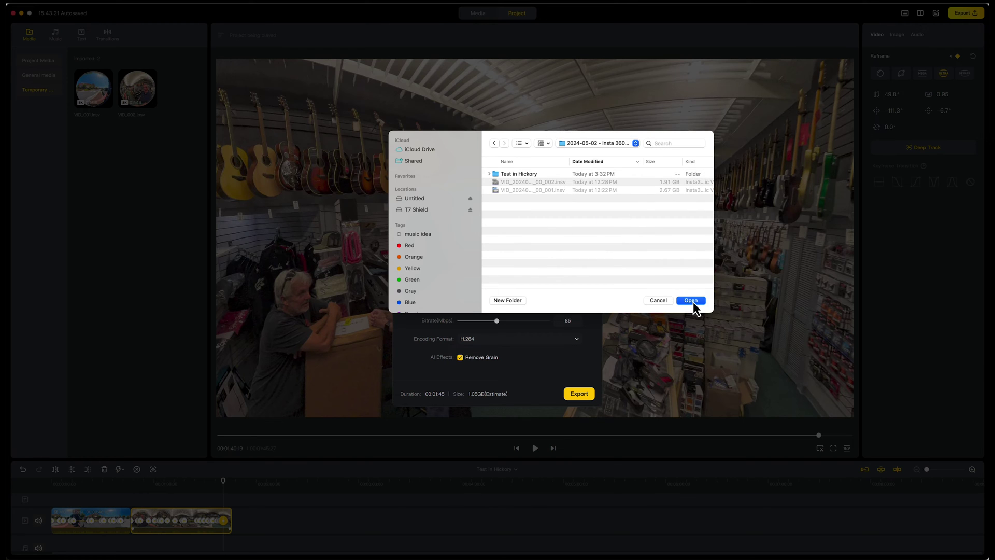
left_click(692, 302)
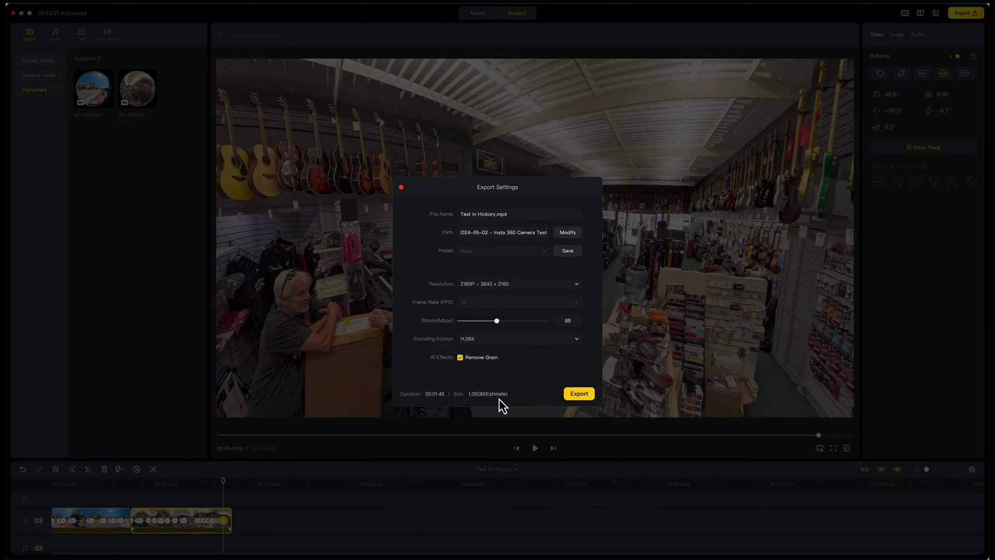
left_click(579, 394)
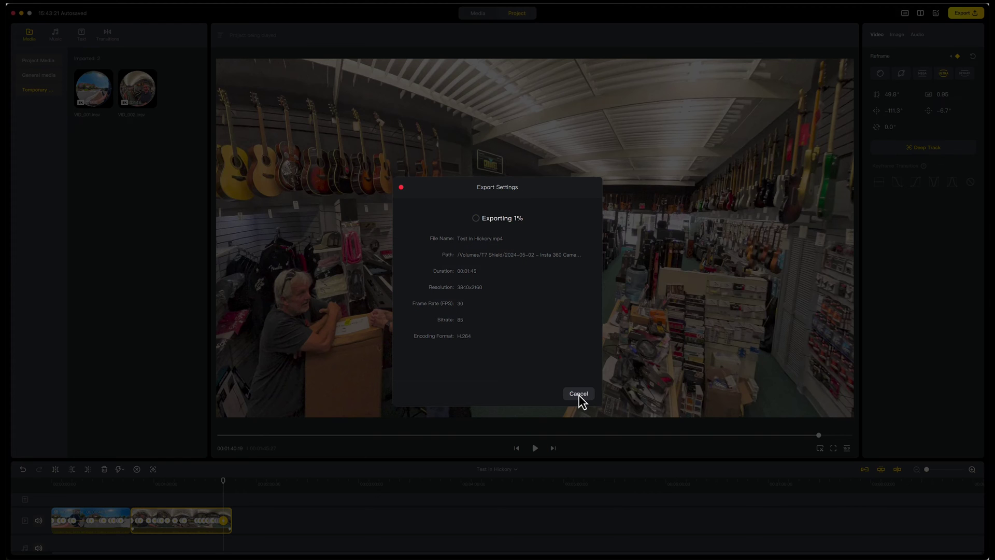